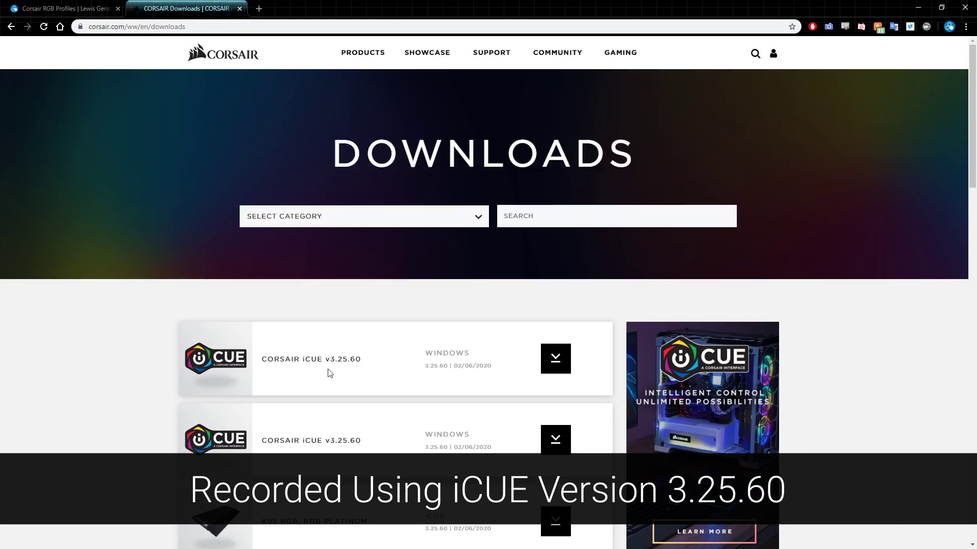
# - Download the Windows CORSAIR iCUE v3.25.60 installer, skipping the newsletter sign-up
pyautogui.click(561, 370)
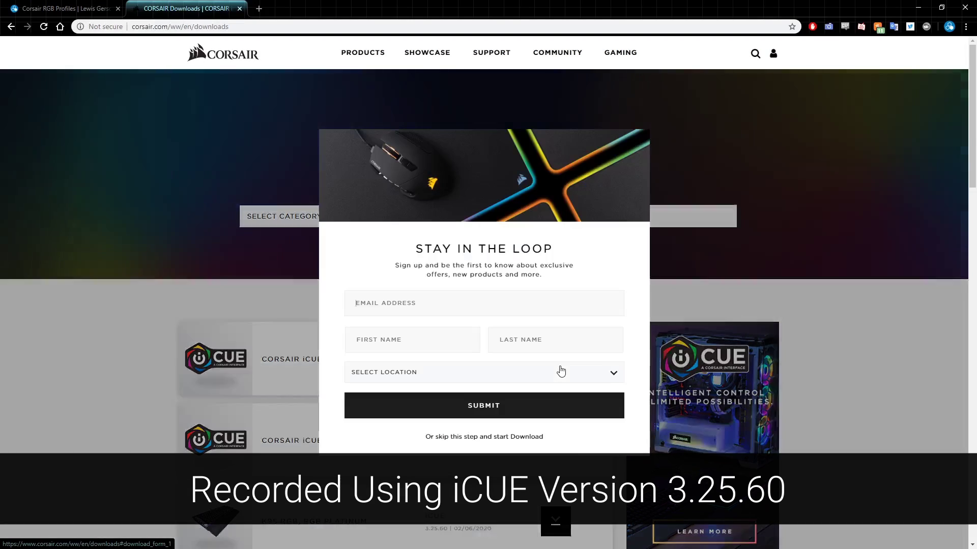
pyautogui.click(506, 439)
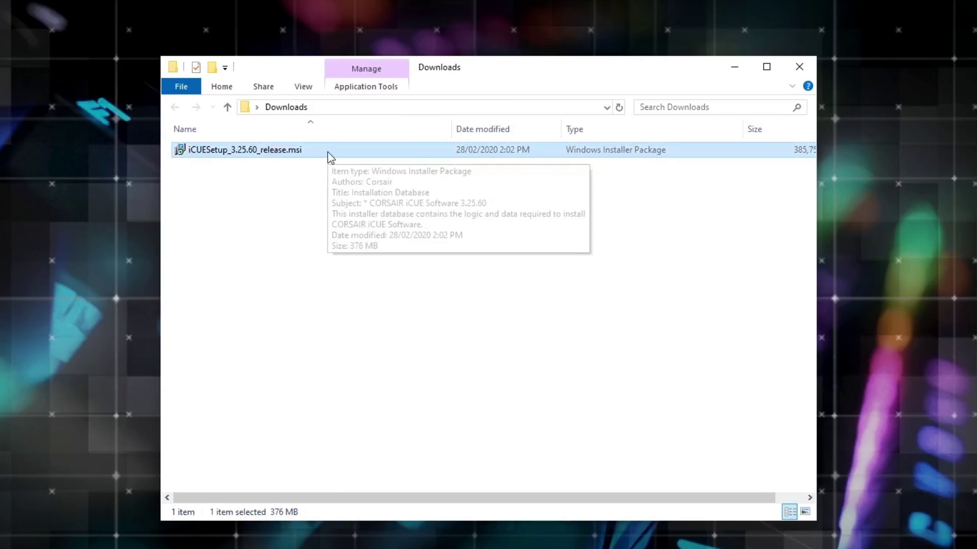
# - Run iCUESetup_3.25.60_release.msi, accept the licence agreement and install iCUE
pyautogui.doubleClick(329, 152)
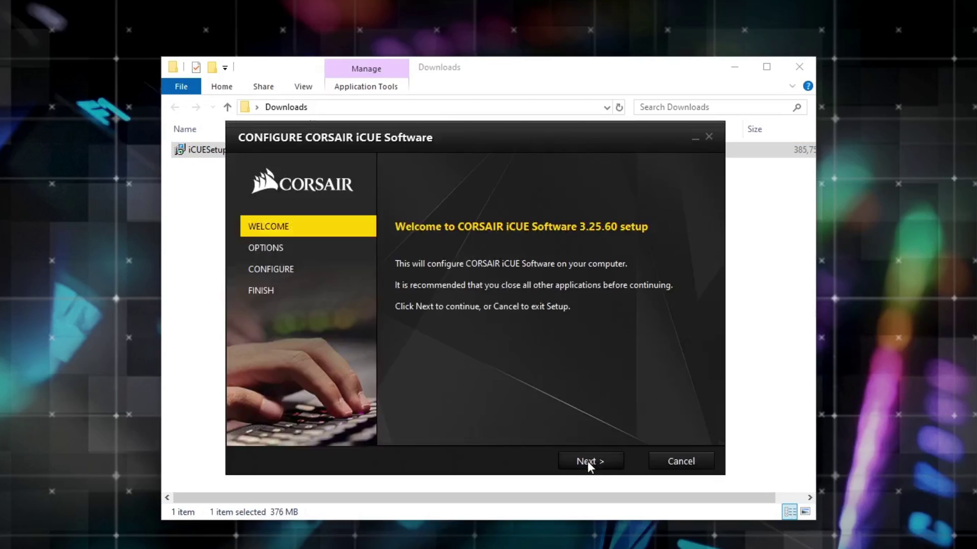
pyautogui.click(585, 461)
pyautogui.click(405, 404)
pyautogui.click(590, 461)
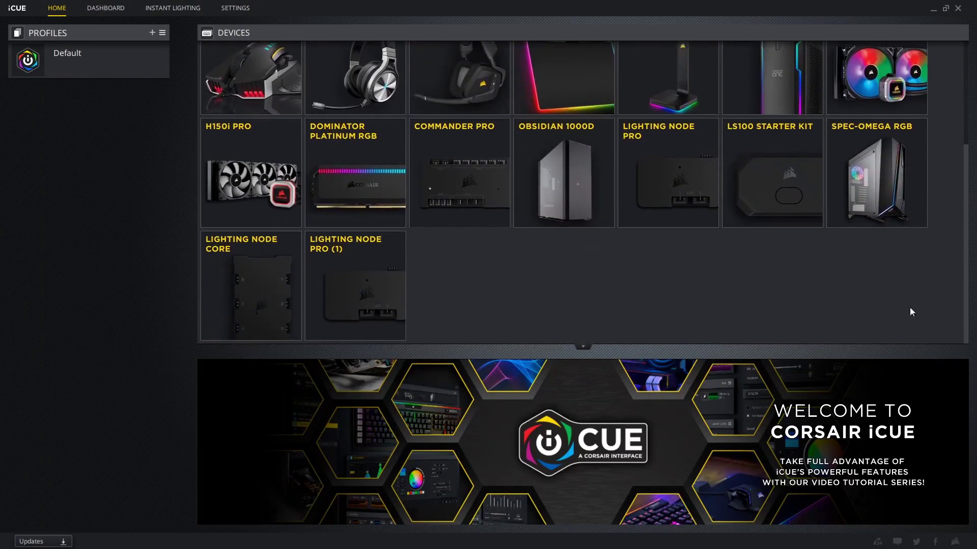
# - On the Lighting Node Pro, set channel 1 to 6 RGB Light Strips
pyautogui.click(690, 158)
pyautogui.click(340, 397)
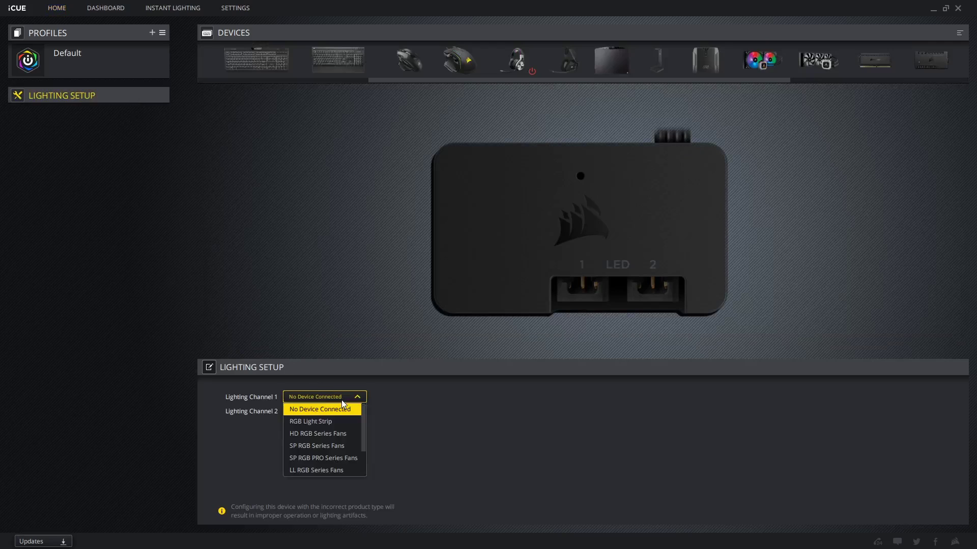
pyautogui.click(310, 421)
pyautogui.click(408, 397)
pyautogui.click(417, 469)
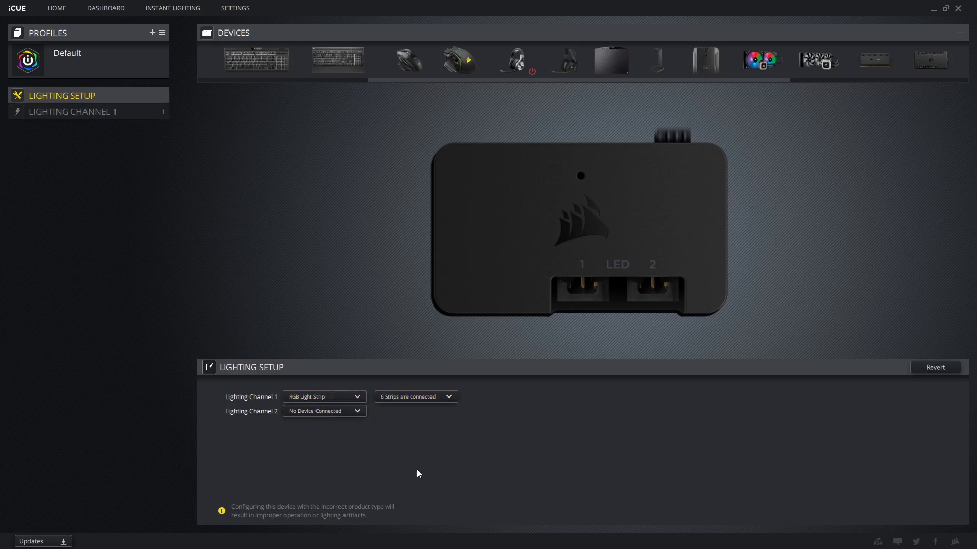
# - Set channel 2 to 6 LL RGB Series Fans, then view both channels' lighting
pyautogui.click(331, 412)
pyautogui.click(331, 484)
pyautogui.click(425, 412)
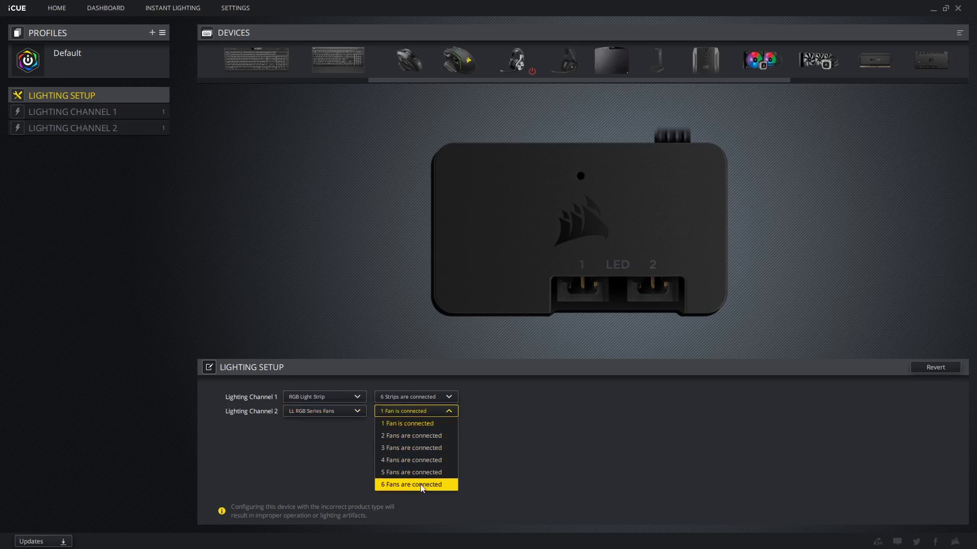
pyautogui.click(420, 485)
pyautogui.click(111, 115)
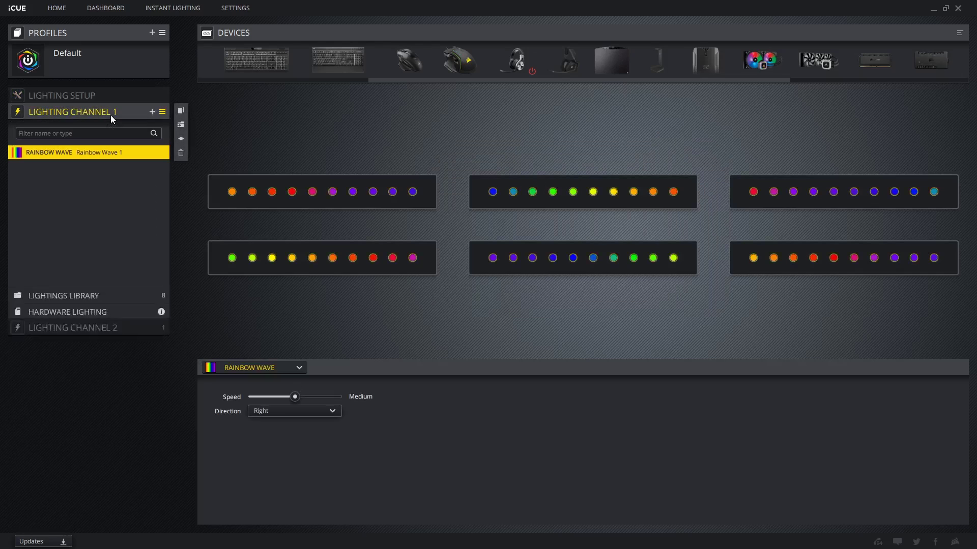
pyautogui.click(124, 518)
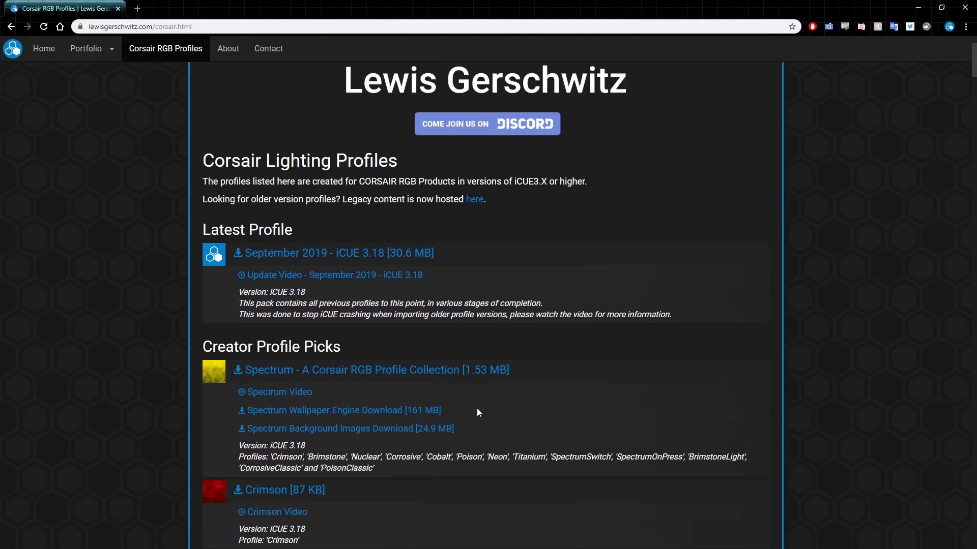
# - Download Spectrum.zip and SpectrumBackgrounds.zip from the Lewis Gerschwitz website
pyautogui.click(383, 372)
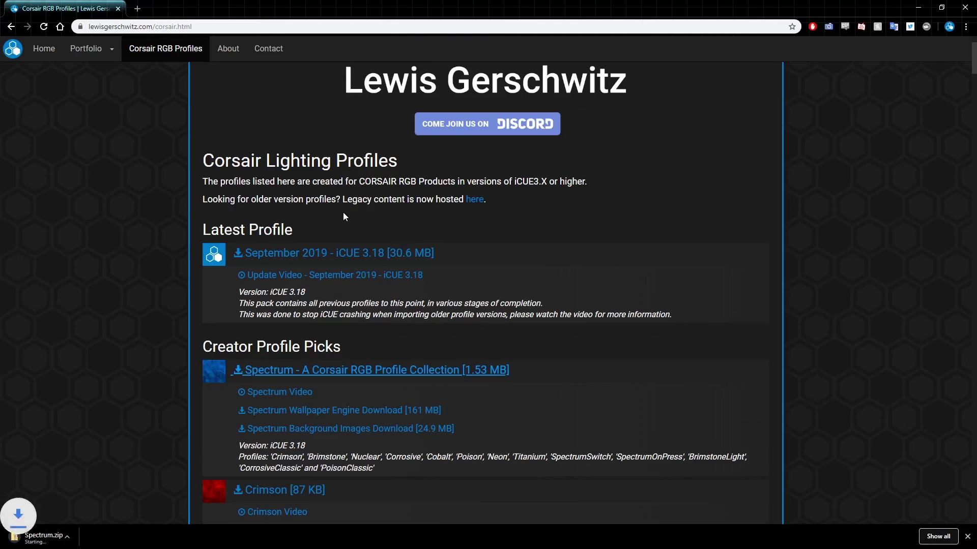
pyautogui.click(301, 433)
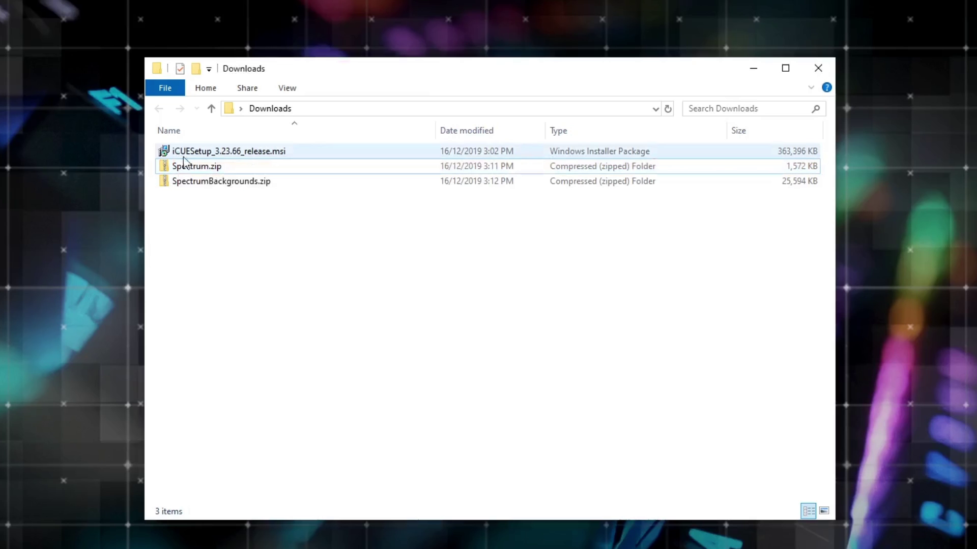
# - Extract all of Spectrum.zip into a Spectrum folder in Downloads
pyautogui.rightClick(203, 166)
pyautogui.click(237, 214)
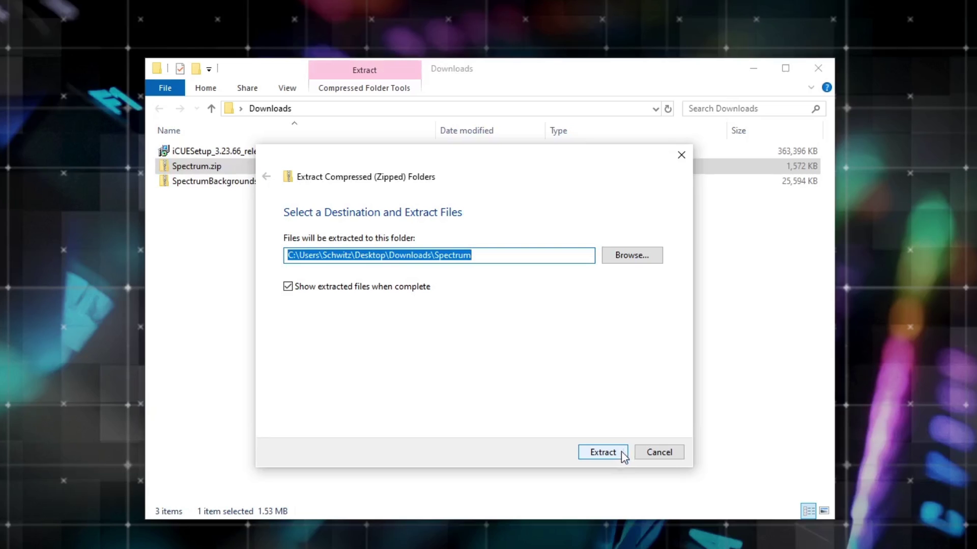
pyautogui.click(622, 451)
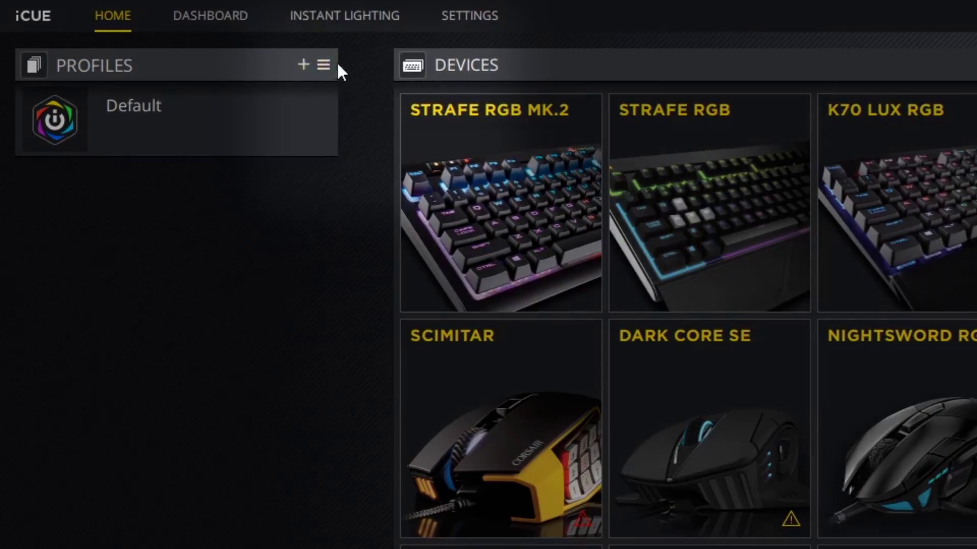
# - Import Spectrum\Profiles\Spectrum.cuefolder through the Profiles Import/Export panel
pyautogui.click(162, 33)
pyautogui.click(362, 122)
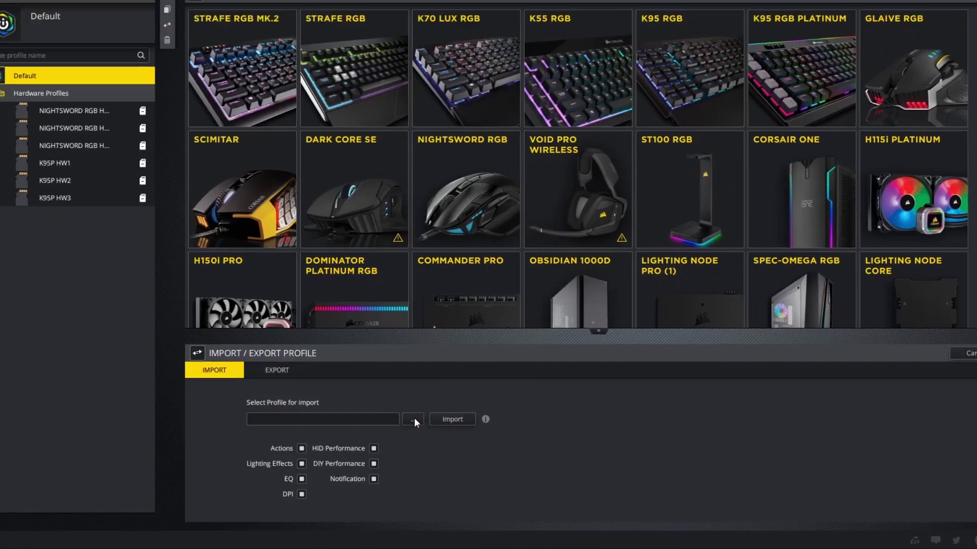
pyautogui.click(413, 420)
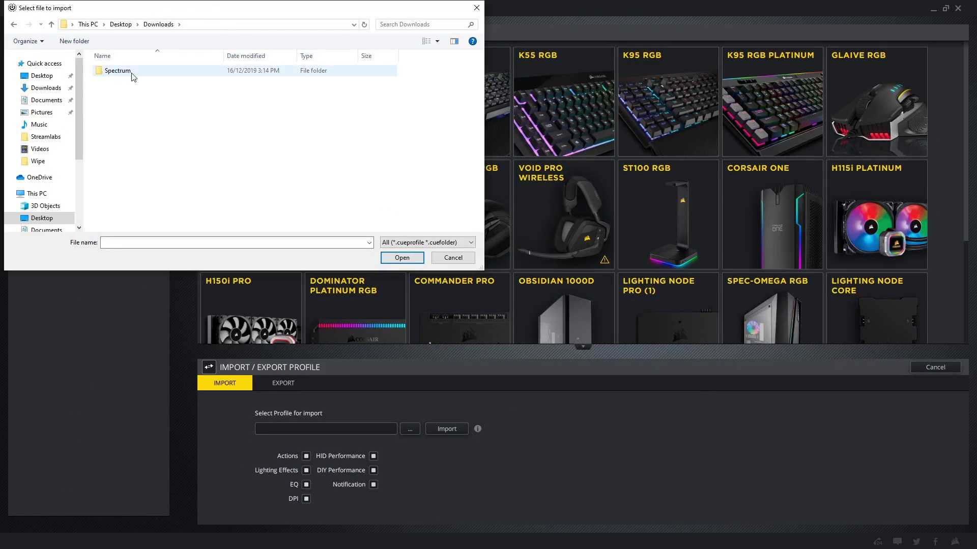
pyautogui.doubleClick(134, 76)
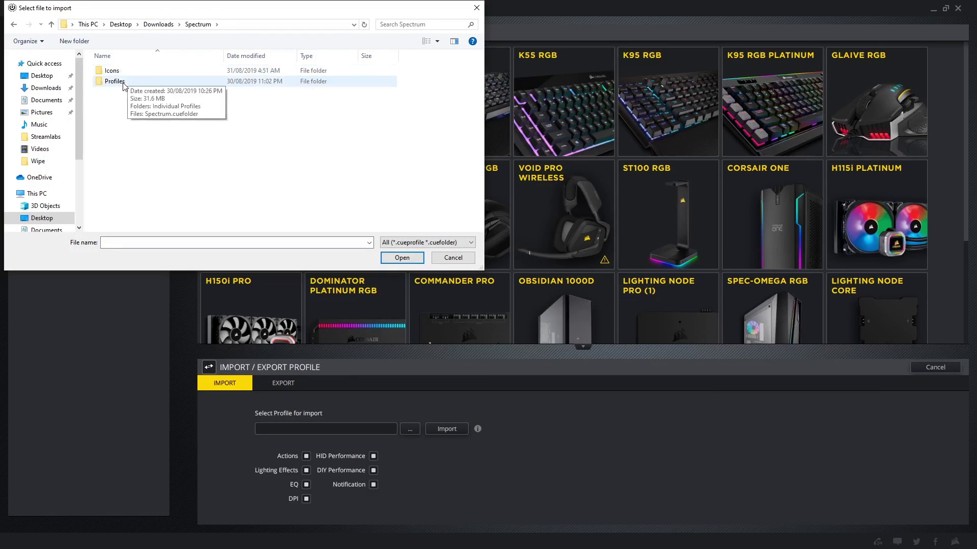
pyautogui.doubleClick(114, 82)
pyautogui.click(120, 81)
pyautogui.doubleClick(119, 82)
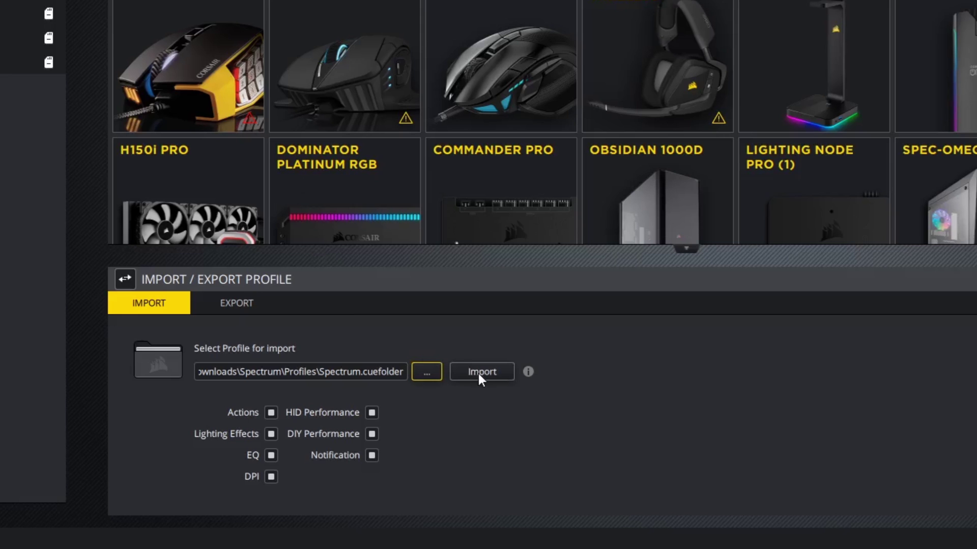
pyautogui.click(481, 372)
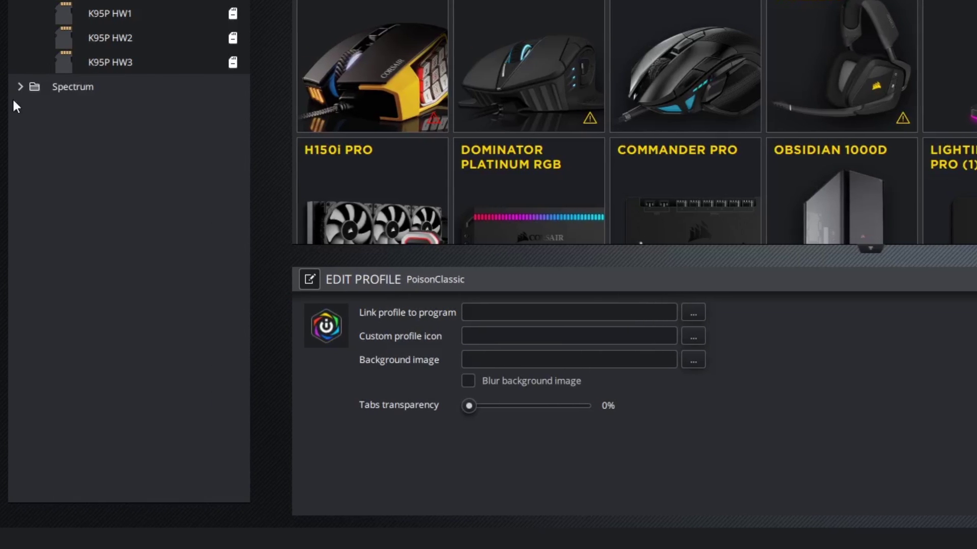
# - Expand the Spectrum folder, select Crimson and open the STRAFE RGB MK.2 keyboard view
pyautogui.click(21, 86)
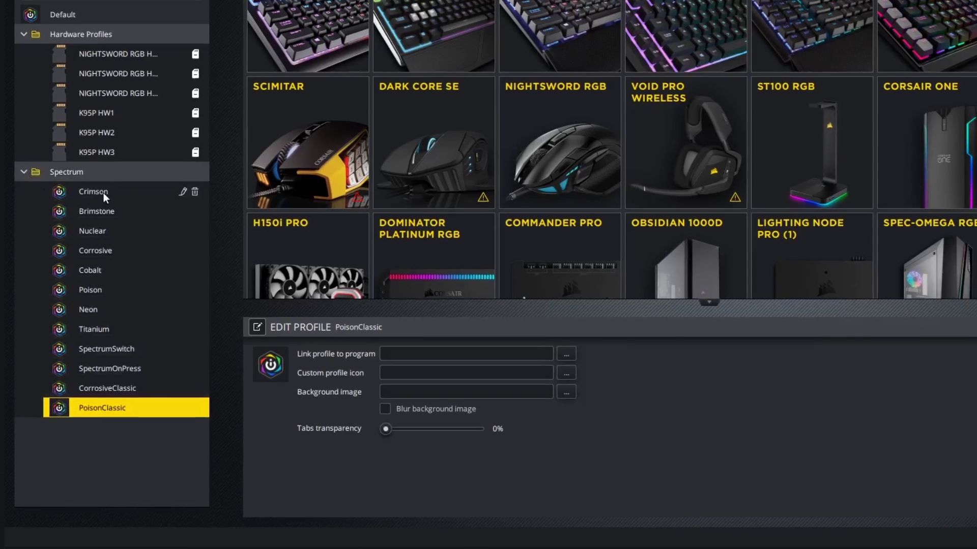
pyautogui.click(120, 114)
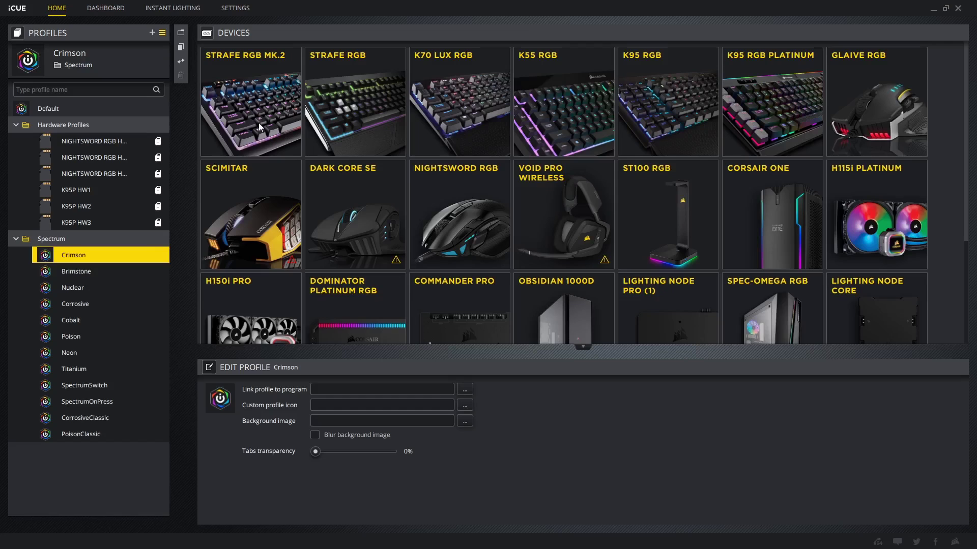
pyautogui.click(260, 127)
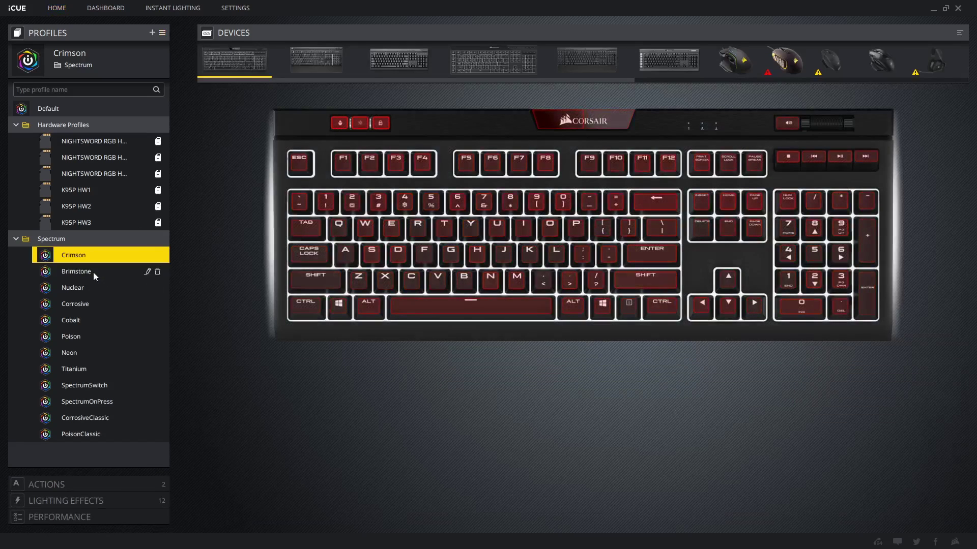
# - Preview the Brimstone, Nuclear, Corrosive, Cobalt, Poison and Neon profiles on the keyboard
pyautogui.click(93, 273)
pyautogui.click(92, 288)
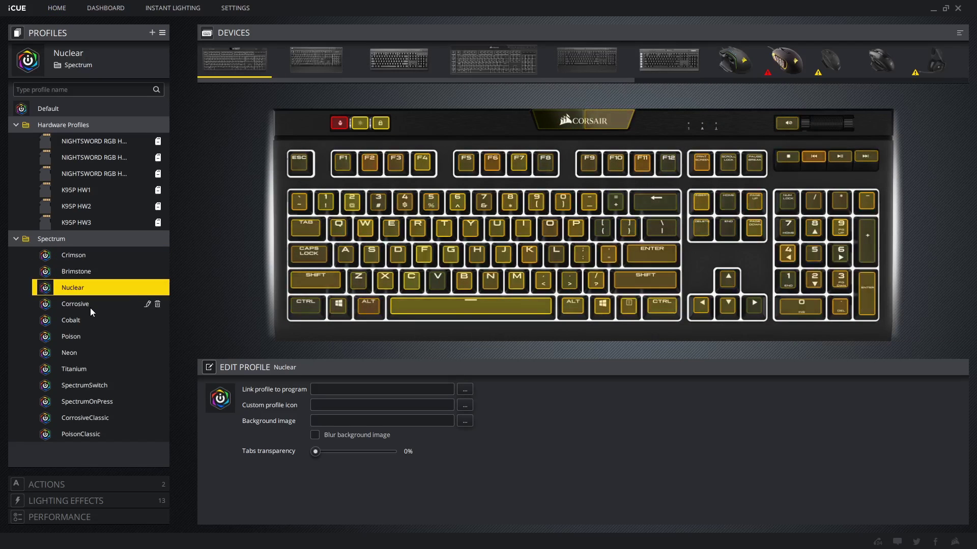
pyautogui.click(90, 307)
pyautogui.click(87, 325)
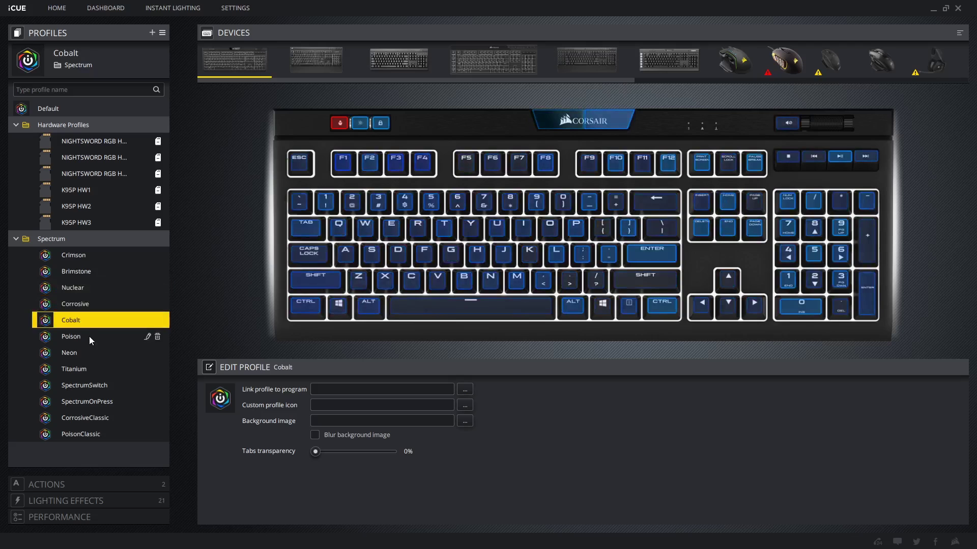
pyautogui.click(89, 337)
pyautogui.click(96, 358)
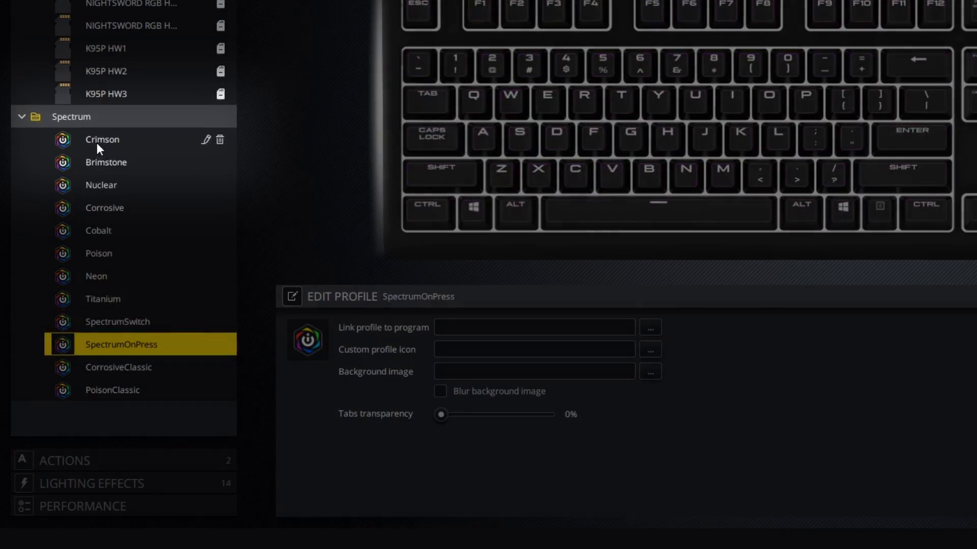
# - Set Crimson.jpg from Spectrum\Icons as the Crimson profile's custom icon
pyautogui.click(87, 183)
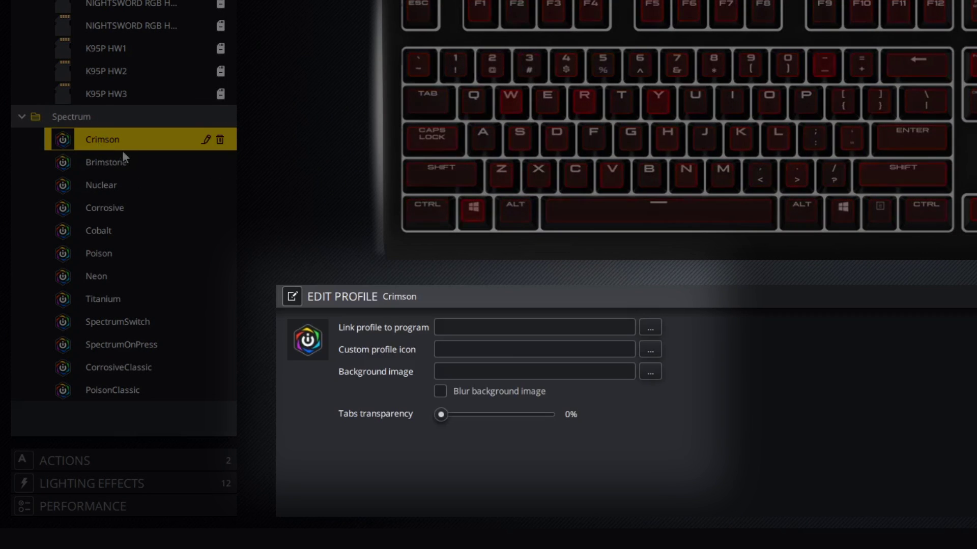
pyautogui.click(651, 349)
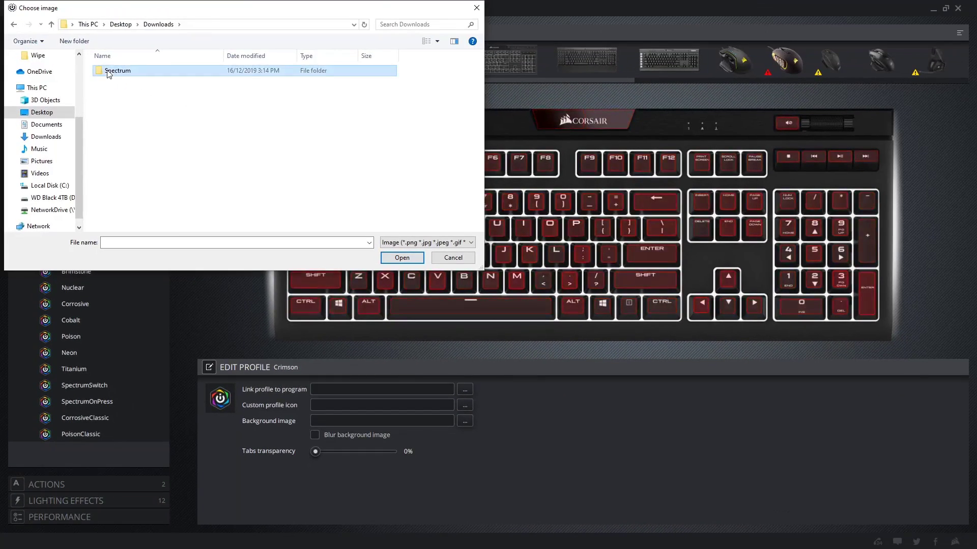
pyautogui.doubleClick(109, 74)
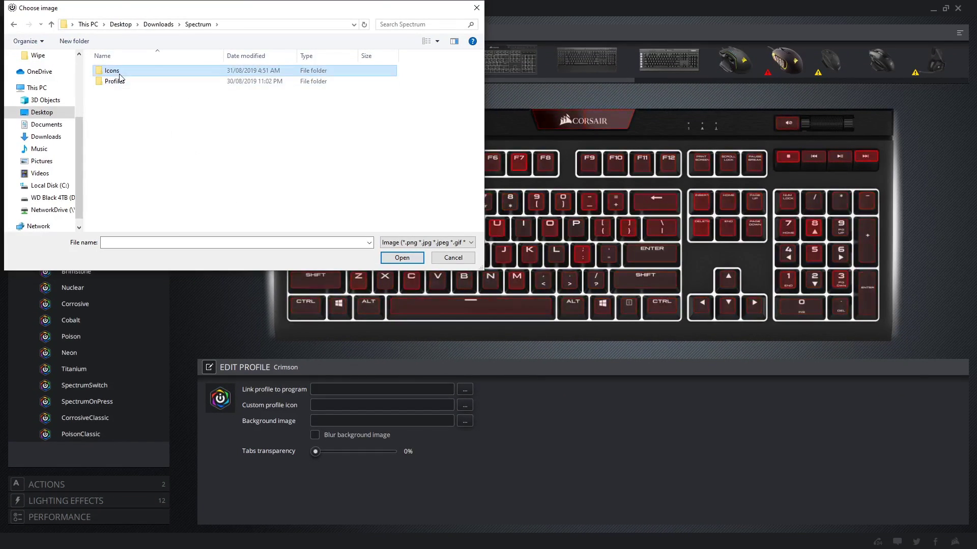
pyautogui.doubleClick(109, 72)
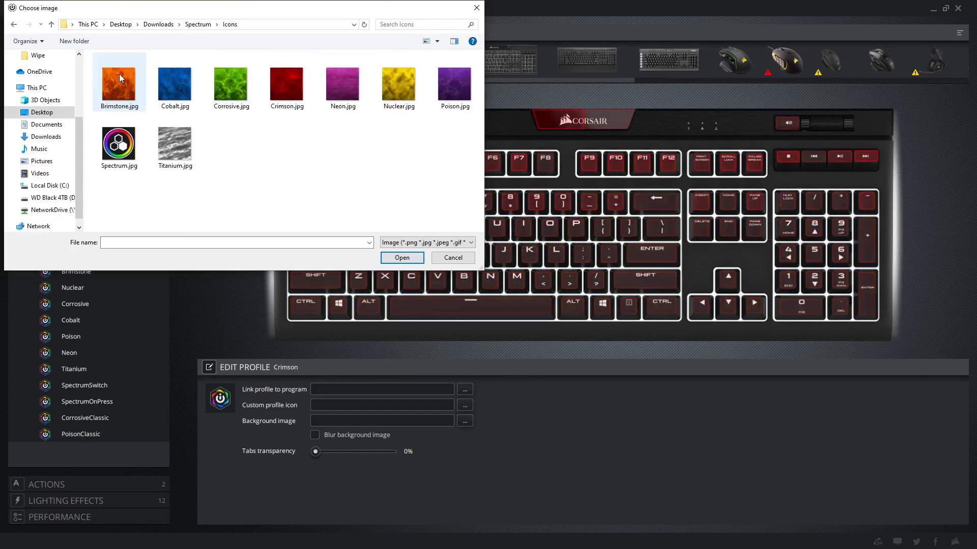
pyautogui.click(410, 260)
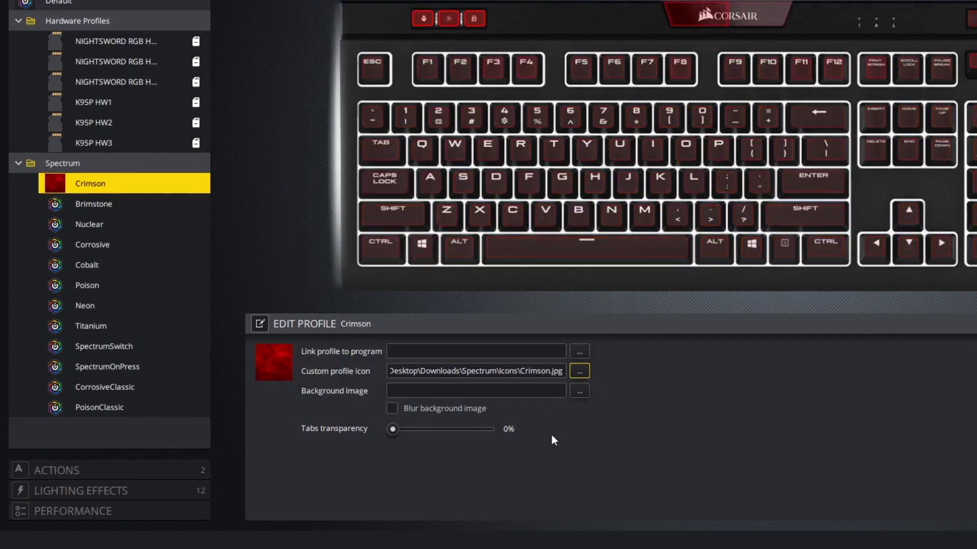
# - Use SpectrumBackgrounds\Crimson.jpg as Crimson's background and set tabs transparency to 50%
pyautogui.click(579, 390)
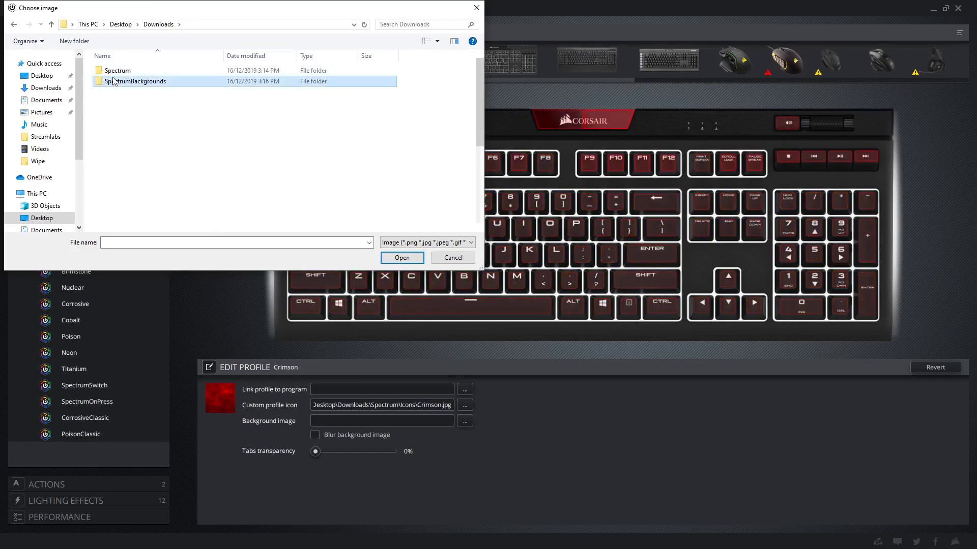
pyautogui.doubleClick(114, 78)
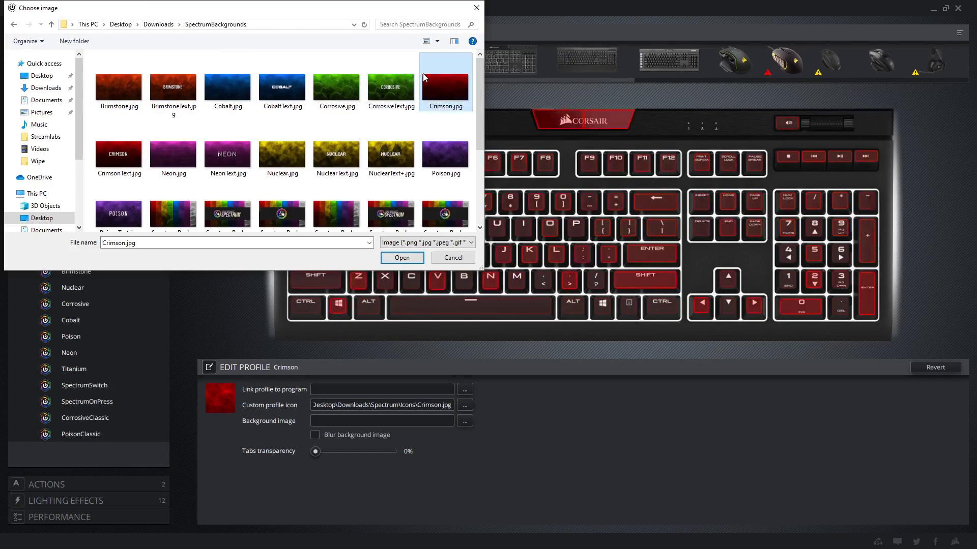
pyautogui.click(402, 258)
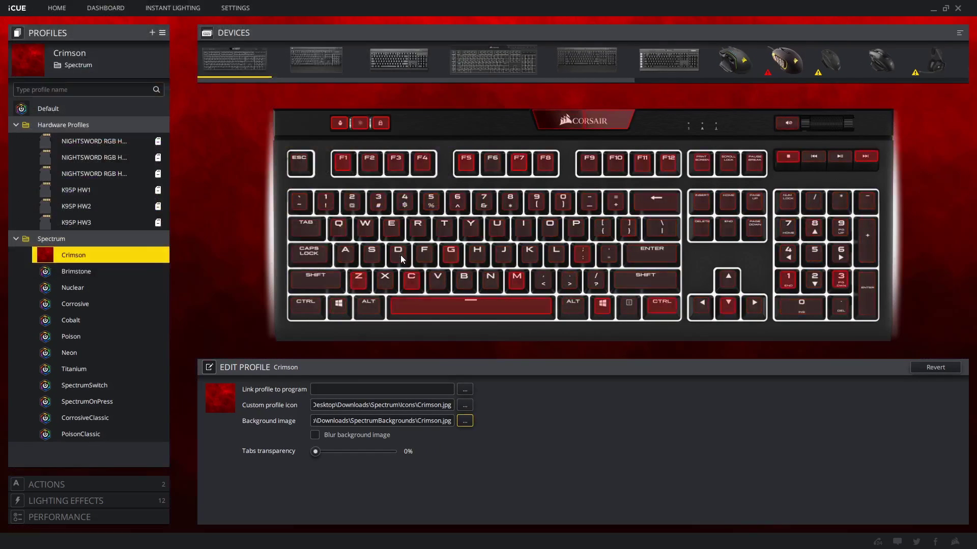
pyautogui.click(315, 435)
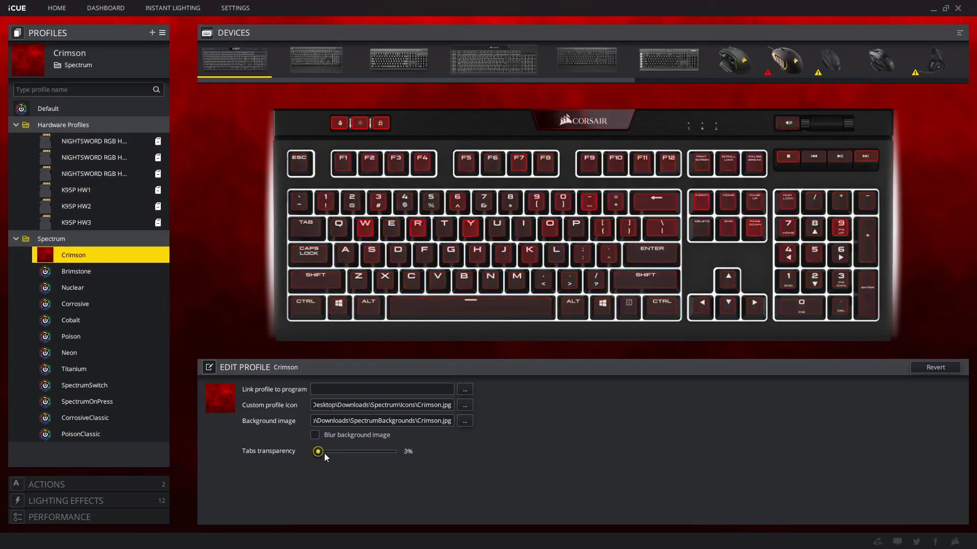
pyautogui.moveTo(325, 453); pyautogui.dragTo(361, 453)
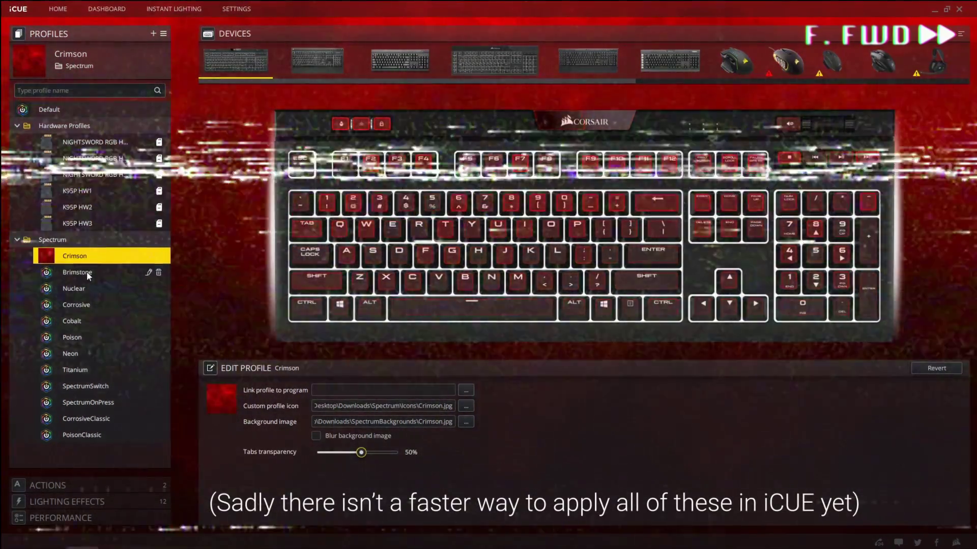
# - Give the Brimstone profile its matching Brimstone icon and background image
pyautogui.click(86, 271)
pyautogui.click(466, 405)
pyautogui.doubleClick(122, 79)
pyautogui.click(466, 422)
# - Assign matching icon and background JPGs to the remaining Spectrum profiles through Poison
pyautogui.doubleClick(122, 79)
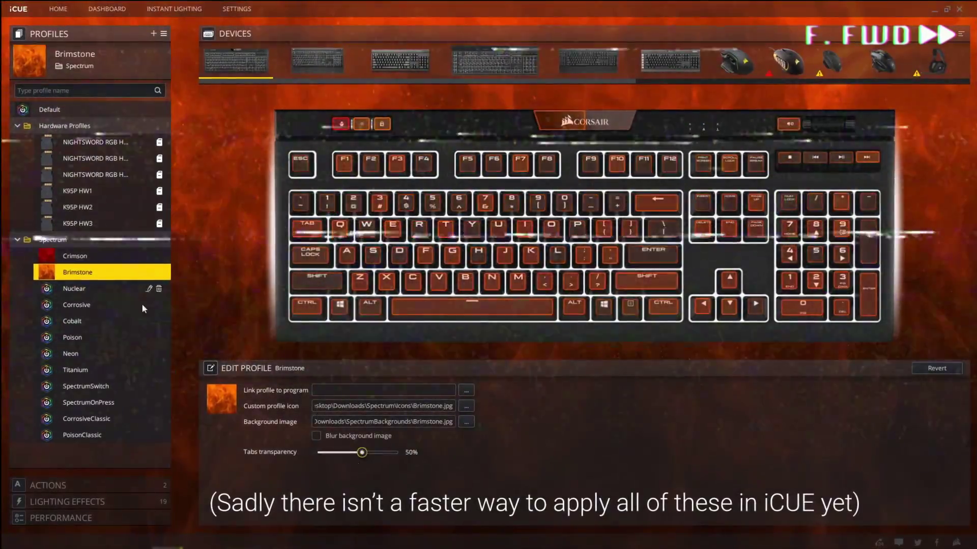
pyautogui.click(74, 288)
pyautogui.click(466, 405)
pyautogui.click(77, 305)
pyautogui.click(72, 321)
pyautogui.click(72, 338)
pyautogui.click(466, 405)
pyautogui.doubleClick(122, 79)
pyautogui.click(466, 421)
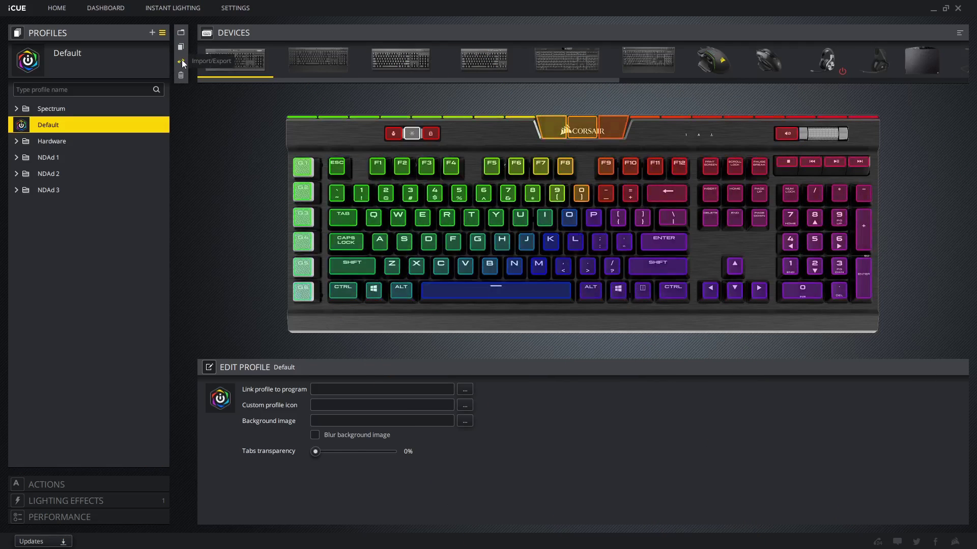
# - Import Zelda.cuefolder, expand the new Zelda folder and activate the Zelda: Ocarina profile
pyautogui.click(181, 61)
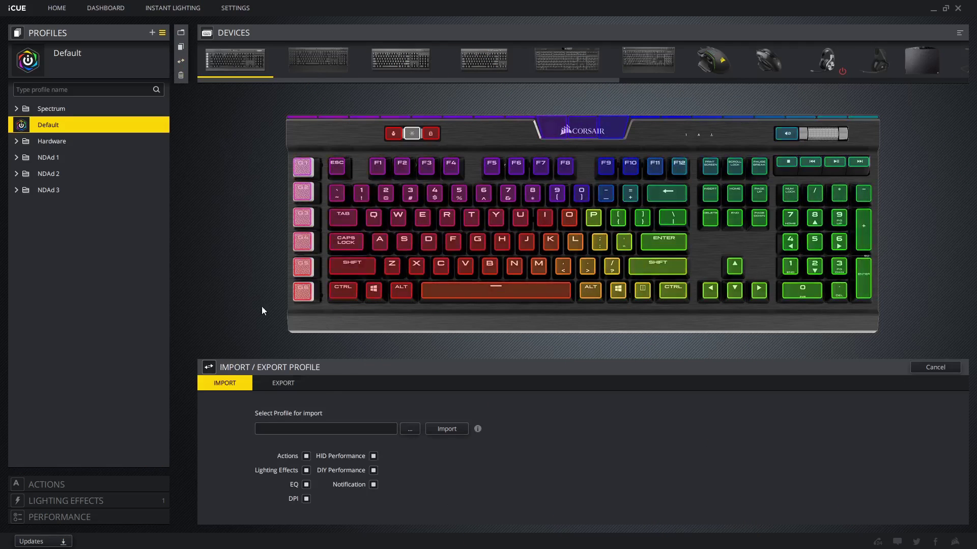
pyautogui.click(410, 430)
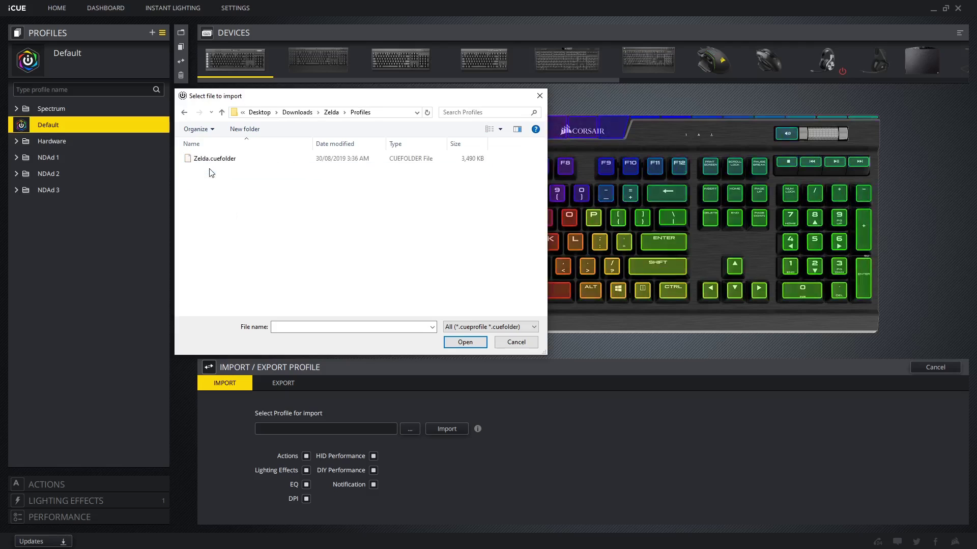
pyautogui.doubleClick(216, 158)
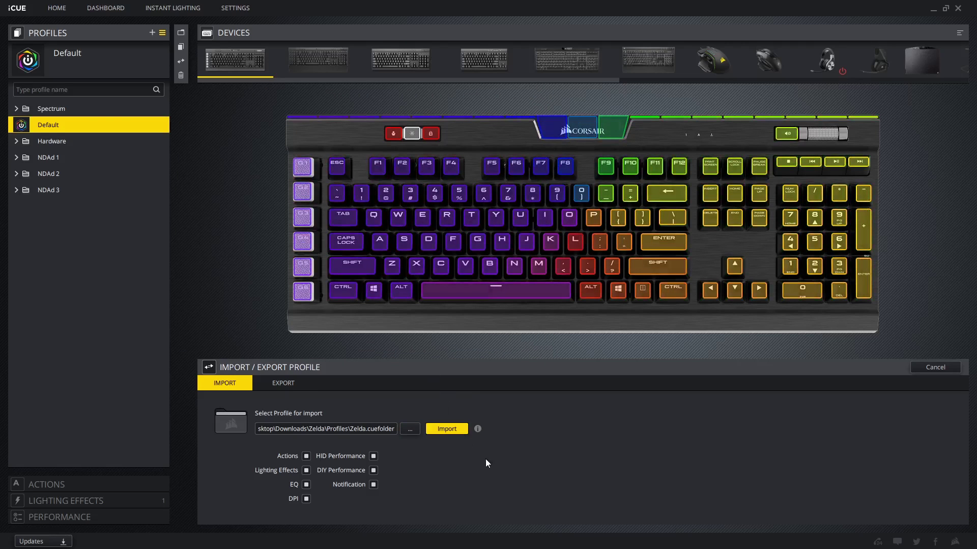
pyautogui.click(20, 206)
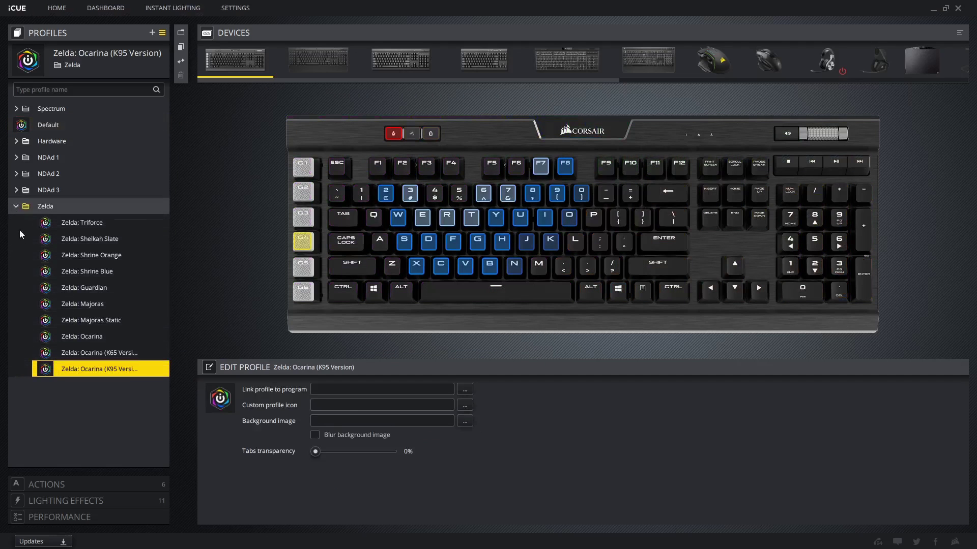
pyautogui.click(96, 338)
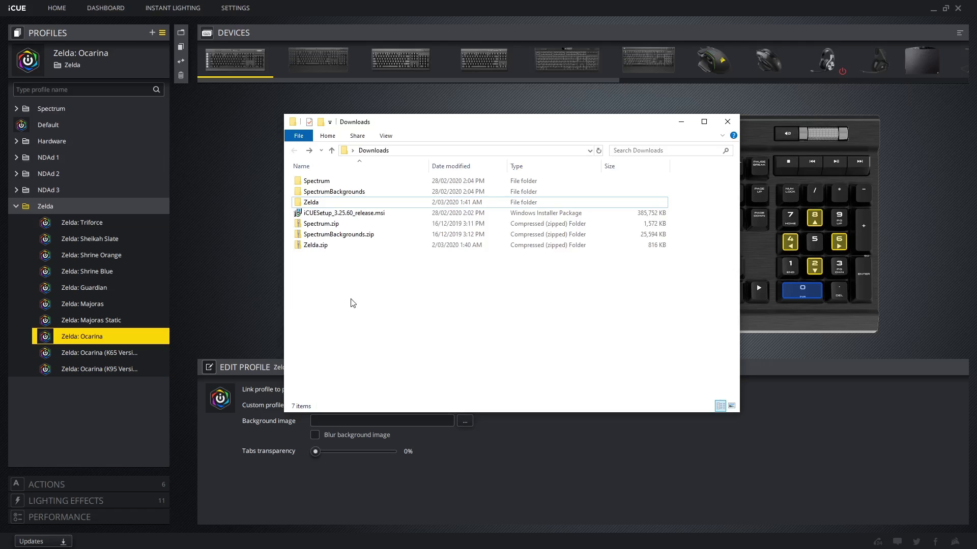
# - Open the Zelda SoundFX folder and create a new CUE folder in C:\Windows\Media
pyautogui.hotkey('alt', 'Tab')
pyautogui.doubleClick(329, 202)
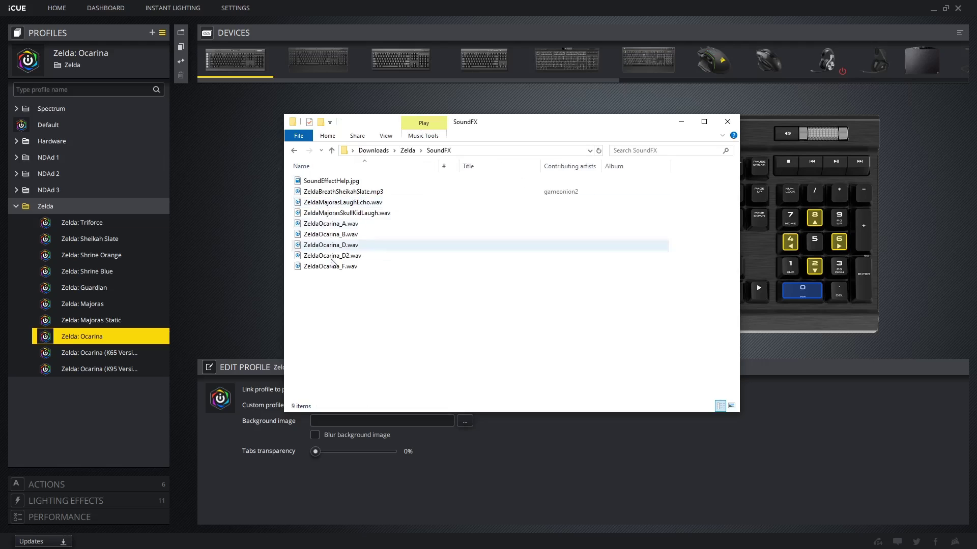
pyautogui.press('super+e')
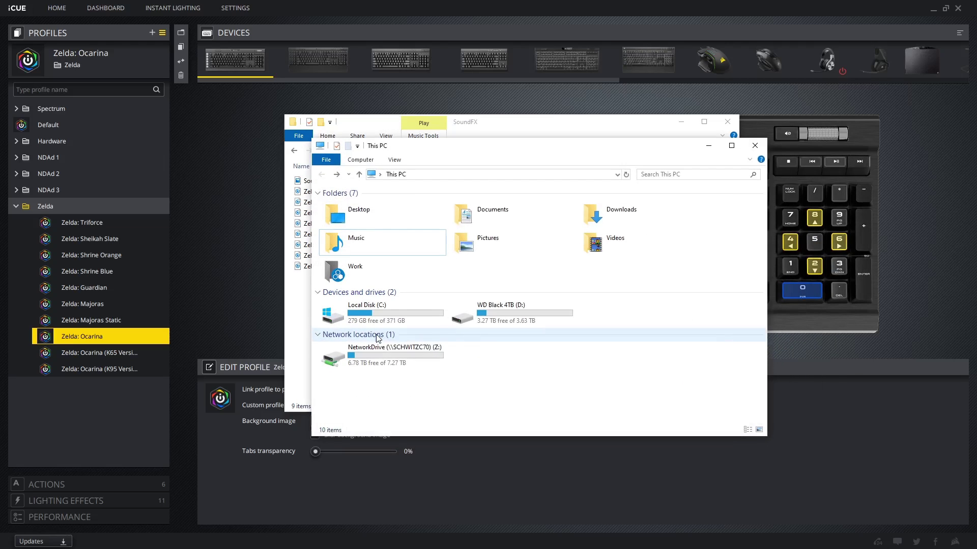
pyautogui.click(395, 308)
pyautogui.doubleClick(396, 309)
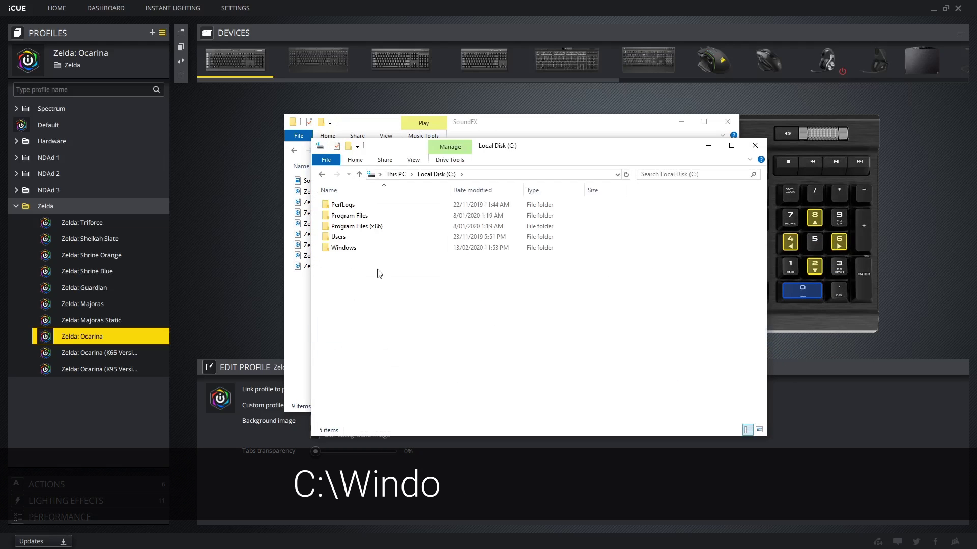
pyautogui.doubleClick(350, 249)
pyautogui.write('media')
pyautogui.press('Return')
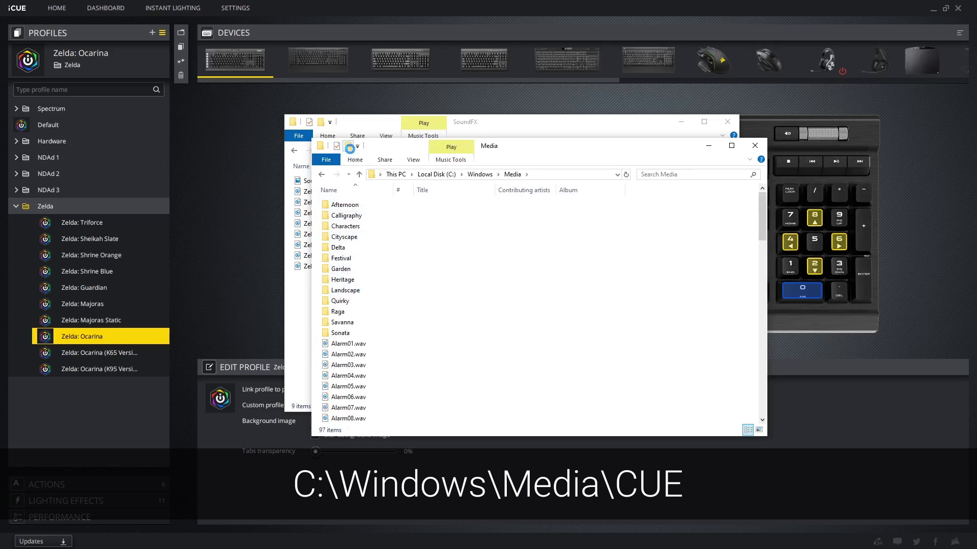
pyautogui.click(350, 147)
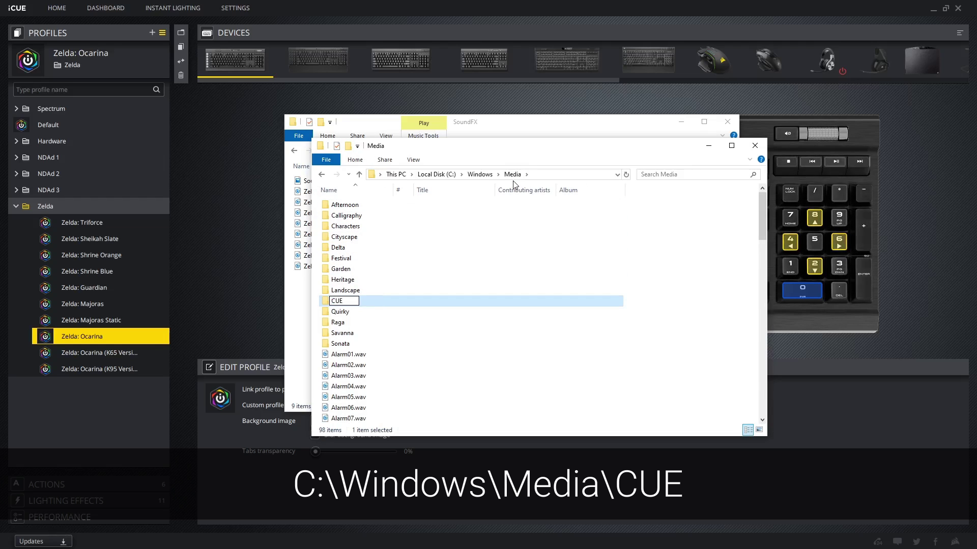
pyautogui.press('Return')
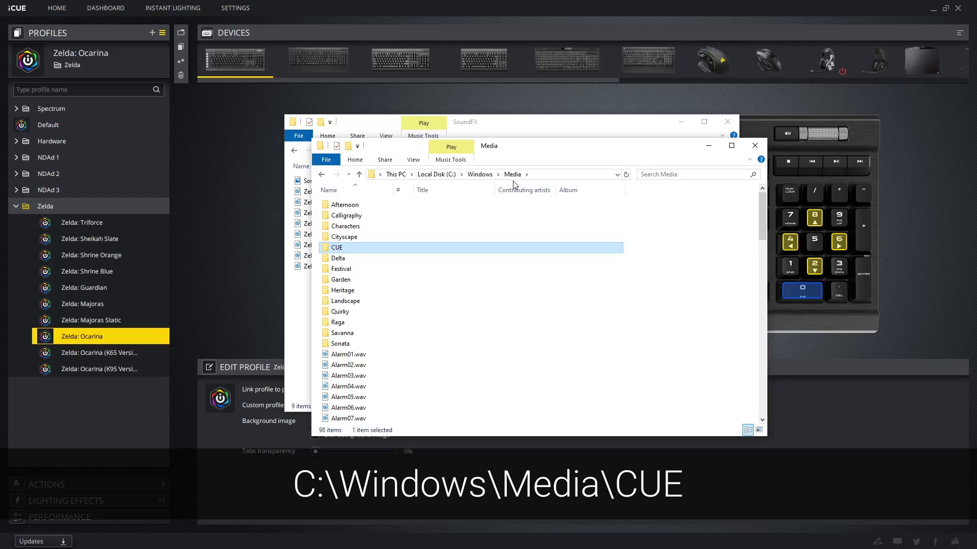
pyautogui.press('Return')
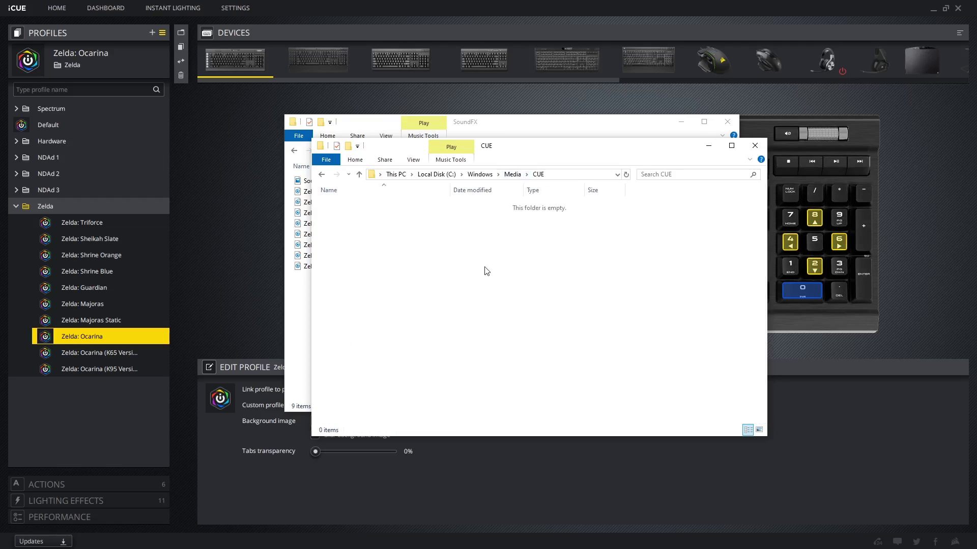
# - Copy all nine Zelda SoundFX files into the CUE folder, granting administrator permission
pyautogui.click(300, 292)
pyautogui.moveTo(369, 280); pyautogui.dragTo(295, 176)
pyautogui.click(631, 427)
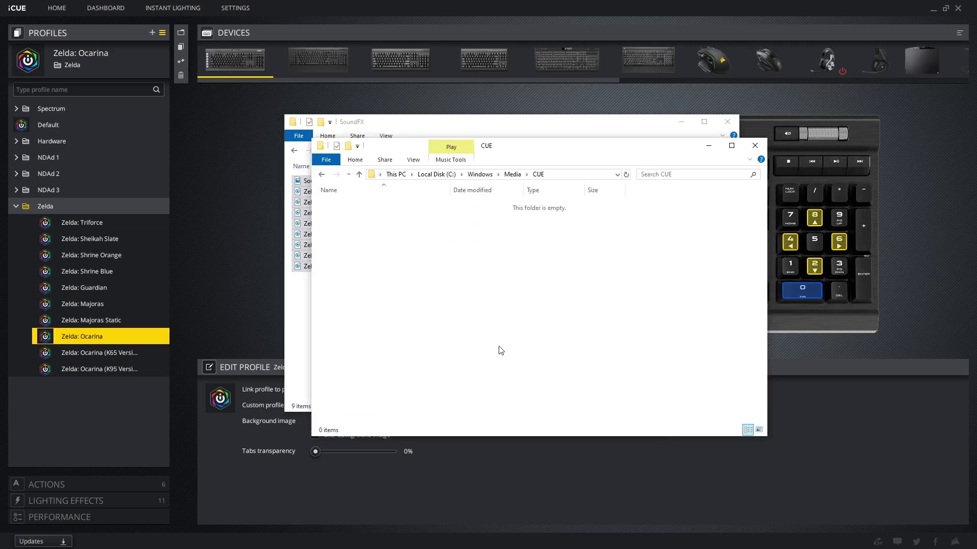
pyautogui.hotkey('ctrl', 'v')
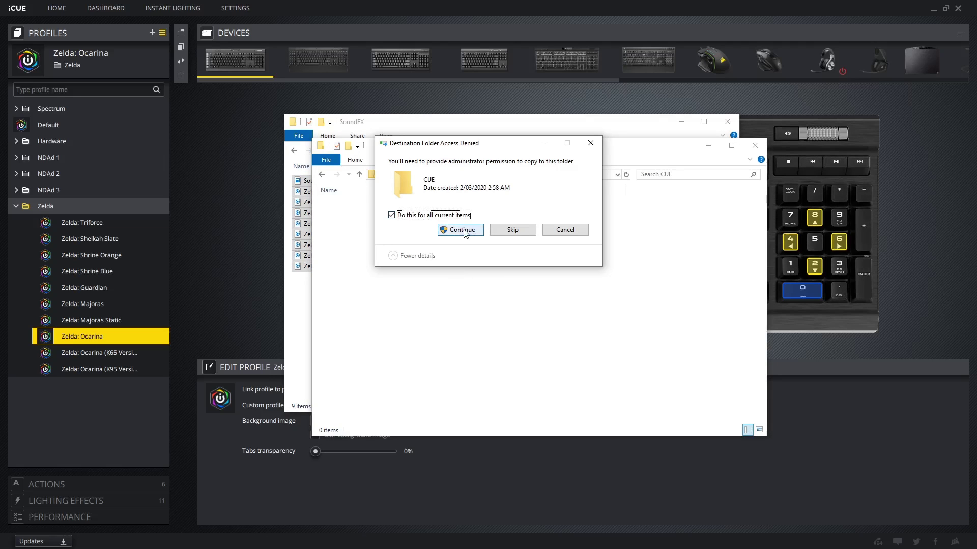
pyautogui.click(461, 230)
pyautogui.click(493, 330)
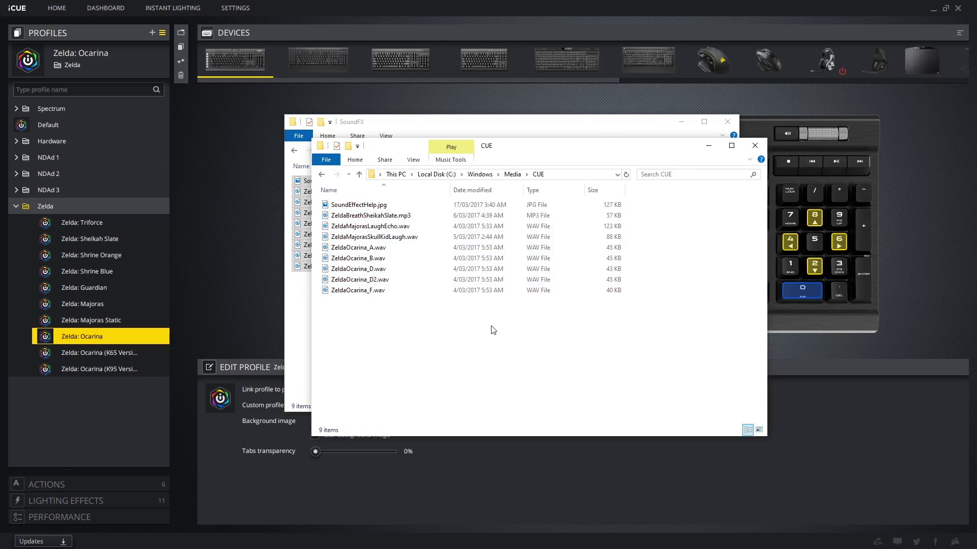
# - Open the Zelda SoundFX folder and create a new folder named iCUE inside Music
pyautogui.click(709, 147)
pyautogui.click(681, 123)
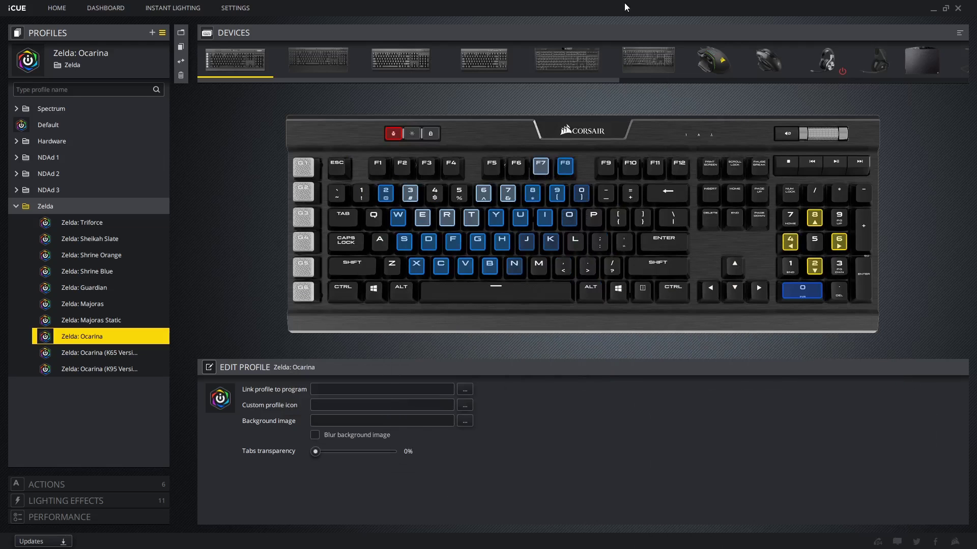
pyautogui.doubleClick(318, 203)
pyautogui.doubleClick(316, 202)
pyautogui.press('super+e')
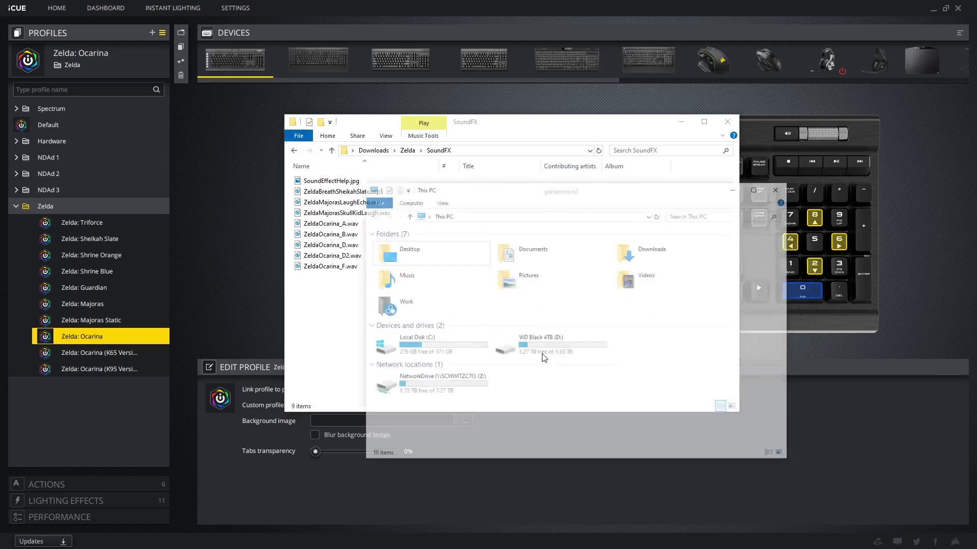
pyautogui.doubleClick(309, 240)
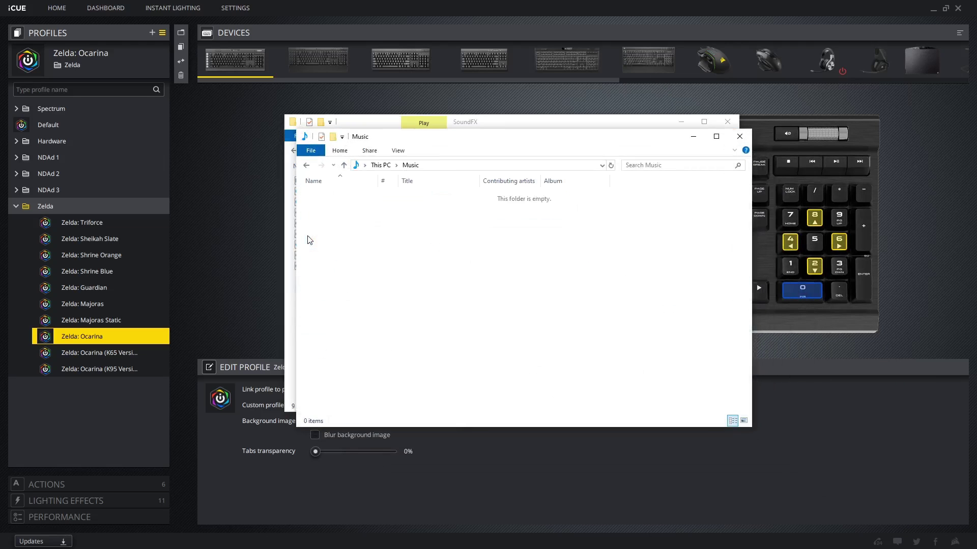
pyautogui.hotkey('ctrl', 'shift', 'n')
pyautogui.write('iCUE')
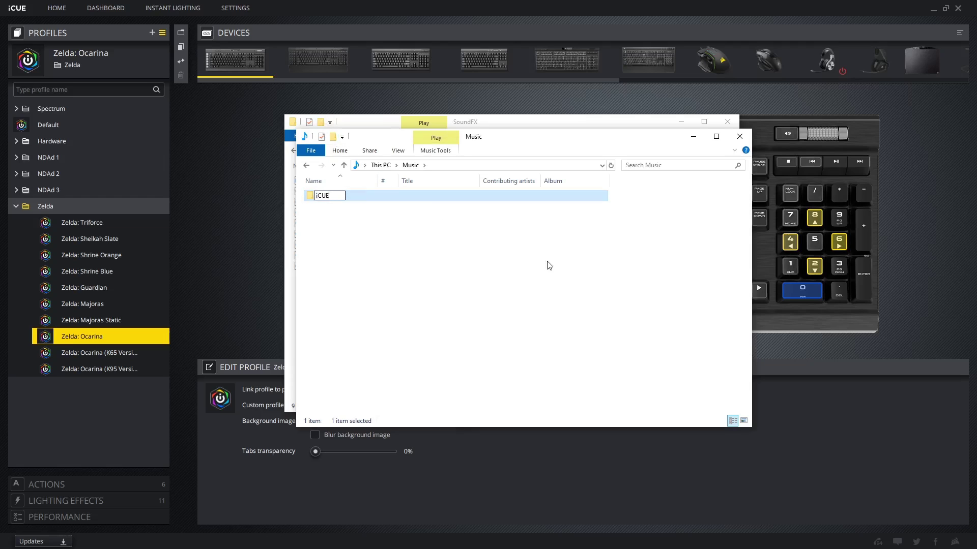
pyautogui.press('Return')
# - Copy all the SoundFX files into the Music\iCUE folder
pyautogui.click(292, 334)
pyautogui.hotkey('ctrl', 'a')
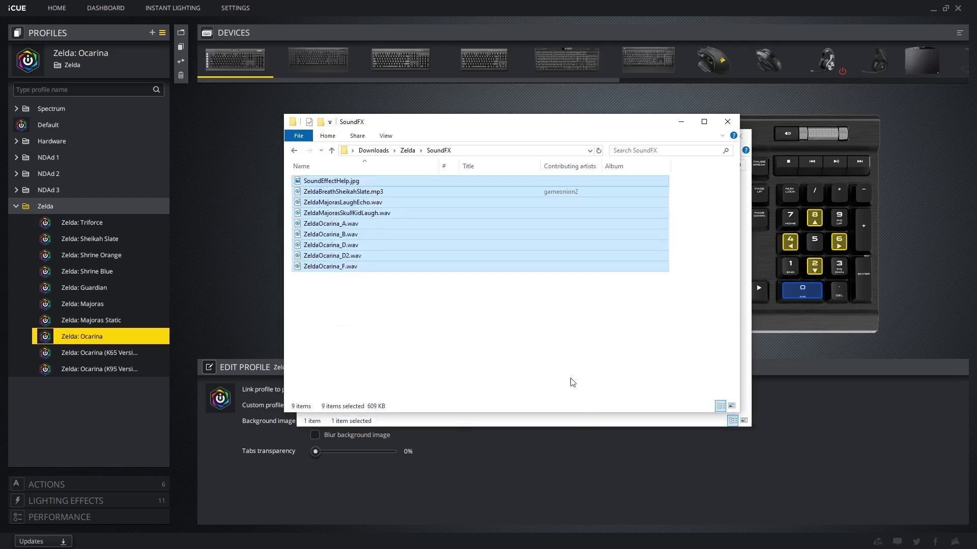
pyautogui.click(571, 420)
pyautogui.click(463, 307)
pyautogui.doubleClick(322, 196)
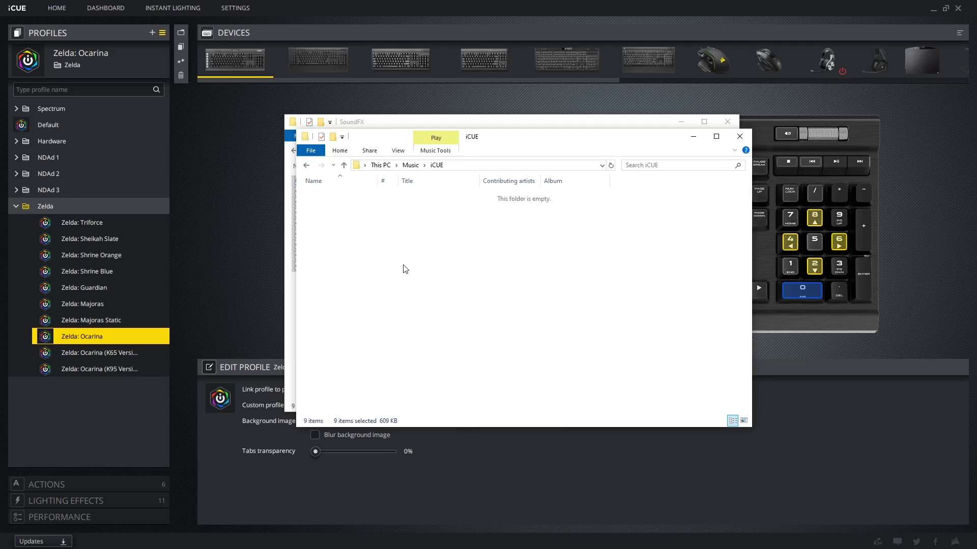
pyautogui.hotkey('ctrl', 'v')
pyautogui.click(84, 340)
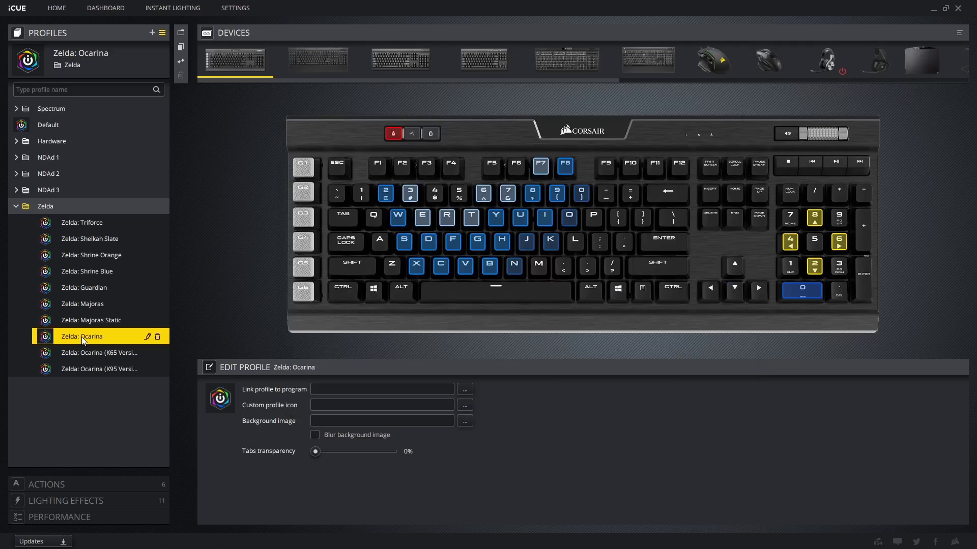
# - Set the D timer action's start sound to Music\iCUE\ZeldaOcarina_D.wav
pyautogui.click(73, 486)
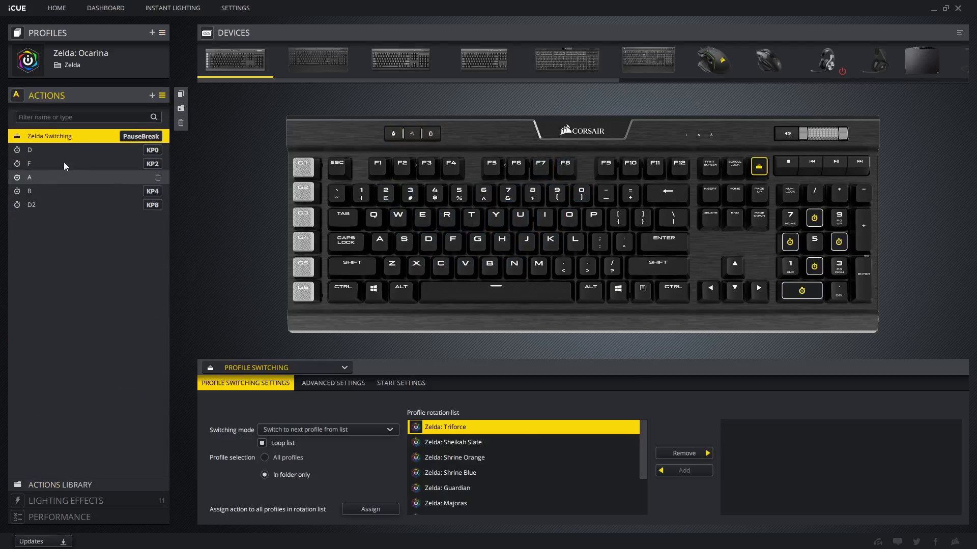
pyautogui.click(57, 149)
pyautogui.click(348, 383)
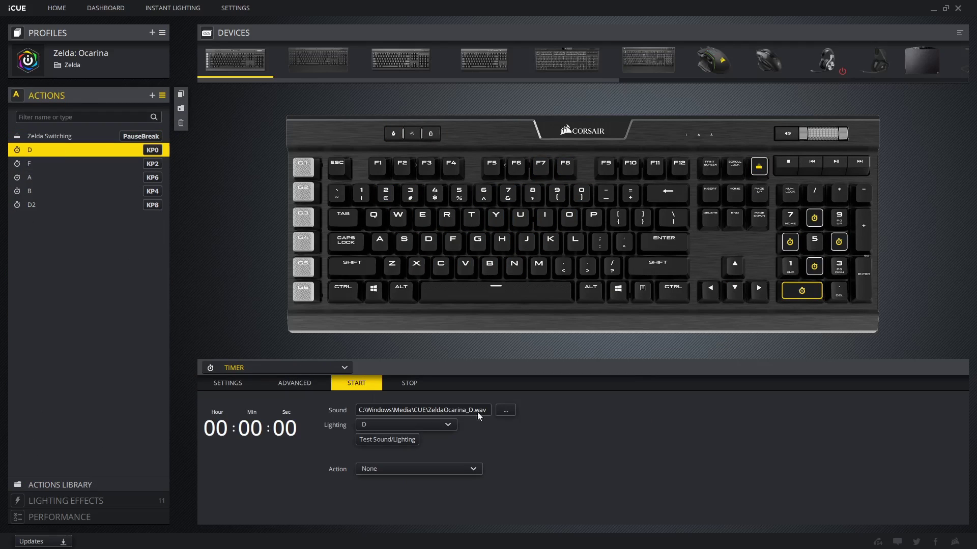
pyautogui.click(501, 412)
pyautogui.doubleClick(234, 182)
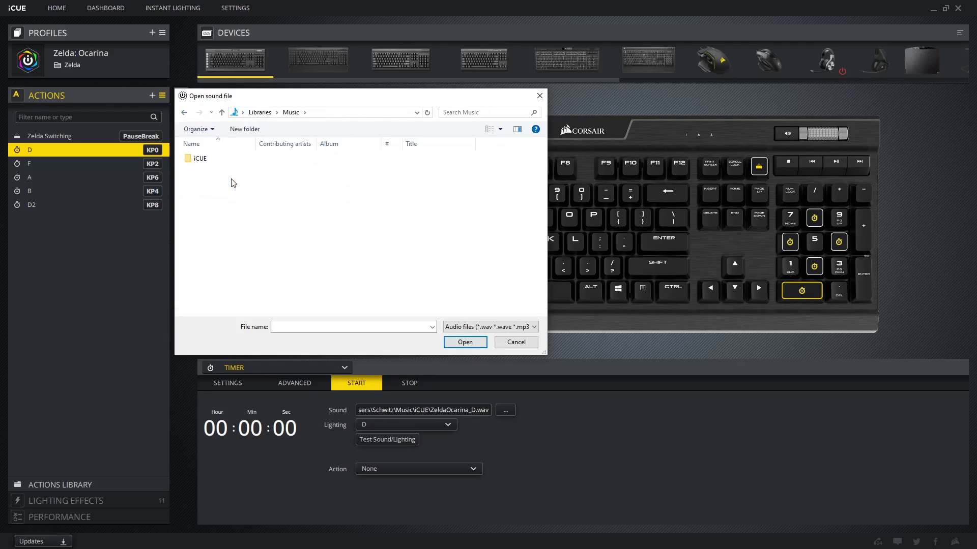
pyautogui.doubleClick(204, 159)
pyautogui.doubleClick(220, 211)
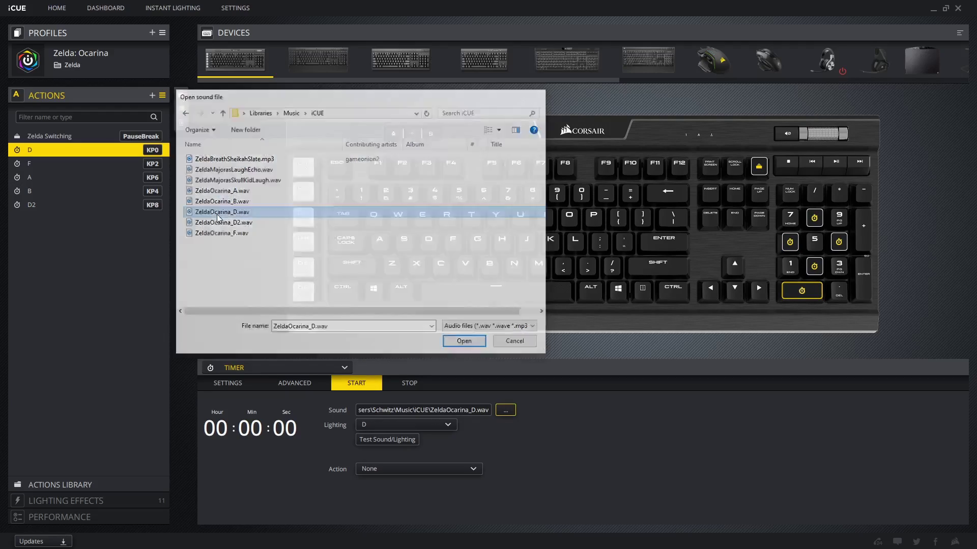
# - Select the D2 timer action and browse for its start sound file
pyautogui.click(506, 411)
pyautogui.click(515, 343)
pyautogui.click(56, 206)
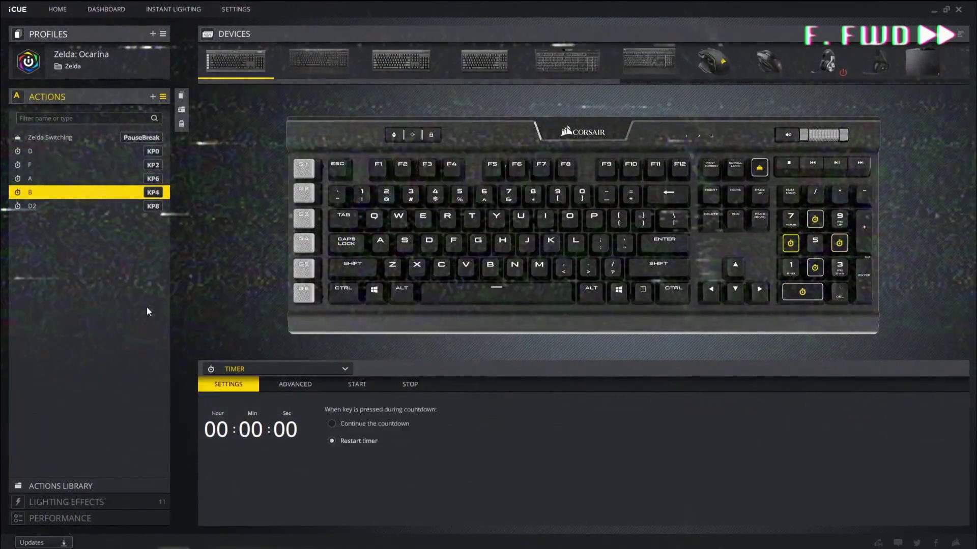